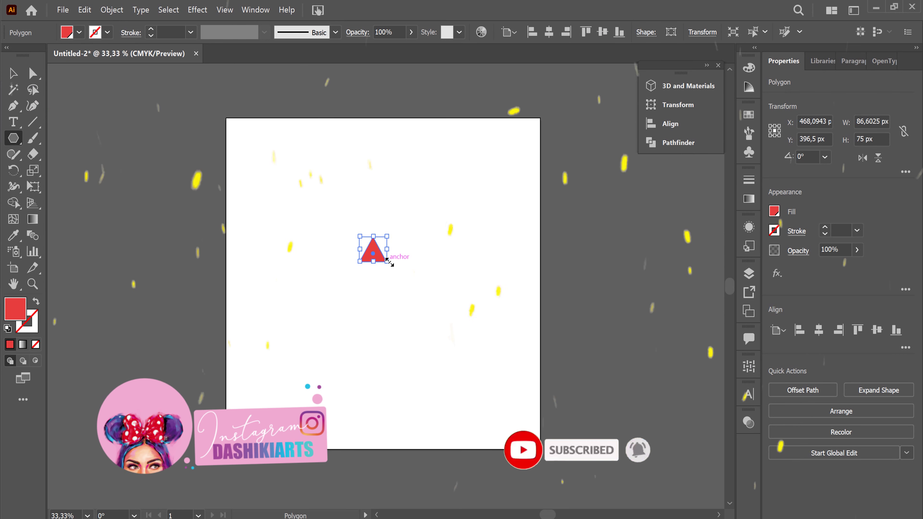
Try rotating the small red triangle, undo it, and delete a stray larger triangle
mouse_move(386, 260)
mouse_down()
mouse_move(425, 323)
mouse_move(377, 271)
mouse_up()
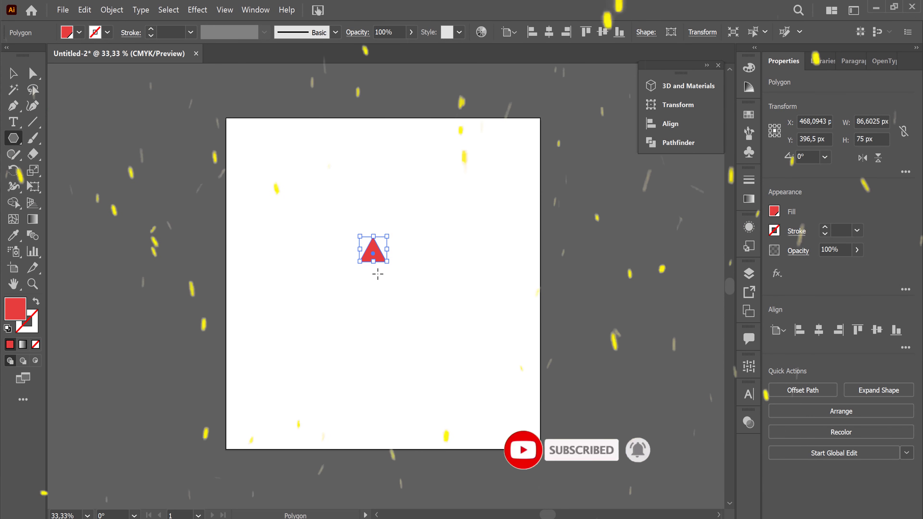
mouse_move(385, 262)
mouse_down()
mouse_move(392, 276)
mouse_move(433, 241)
mouse_up()
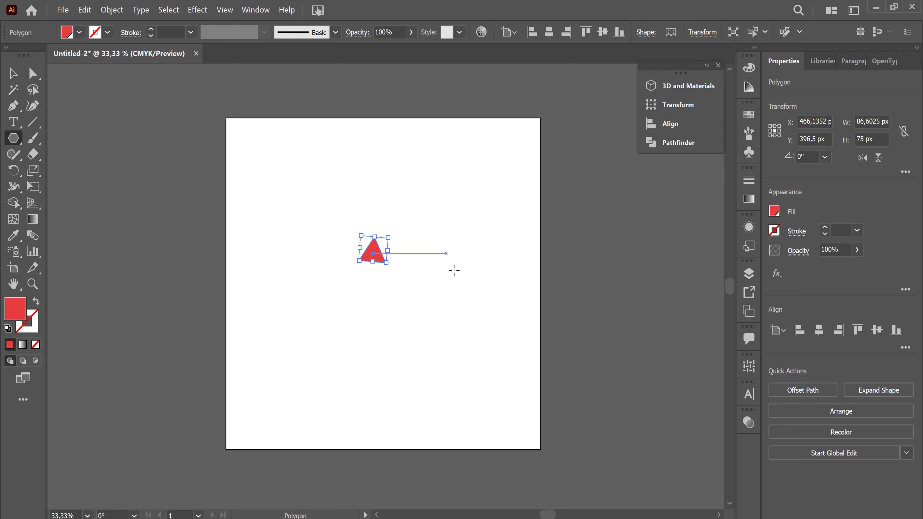
key(ctrl+z)
drag(386, 262, 404, 283)
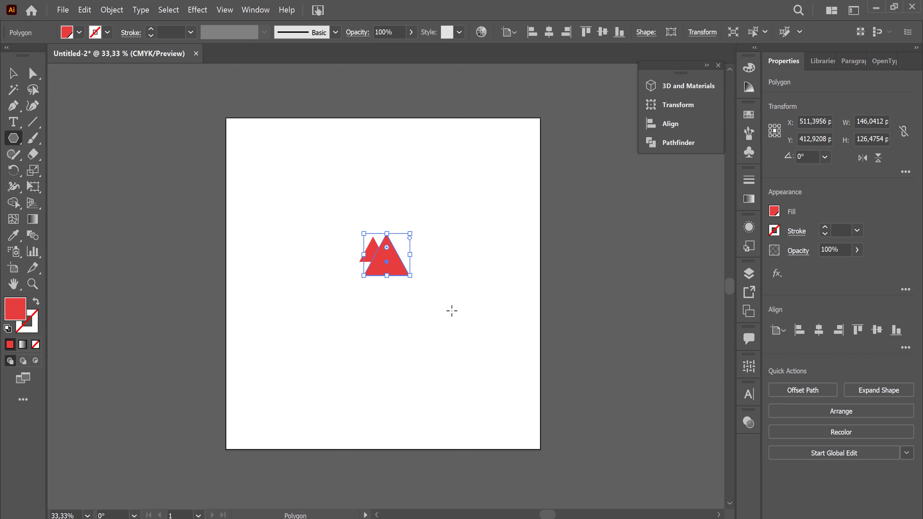
key(Delete)
Select the small red triangle and delete it, leaving the artboard empty
click(13, 73)
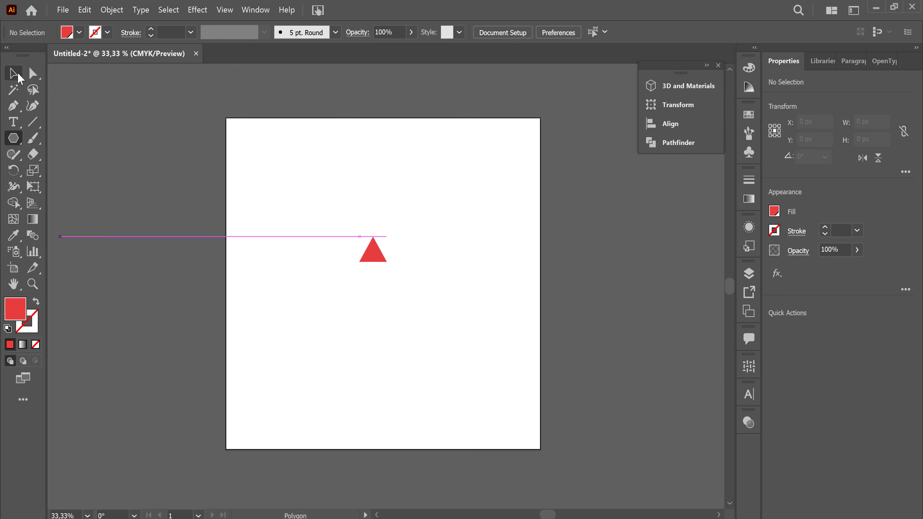
click(381, 256)
key(Delete)
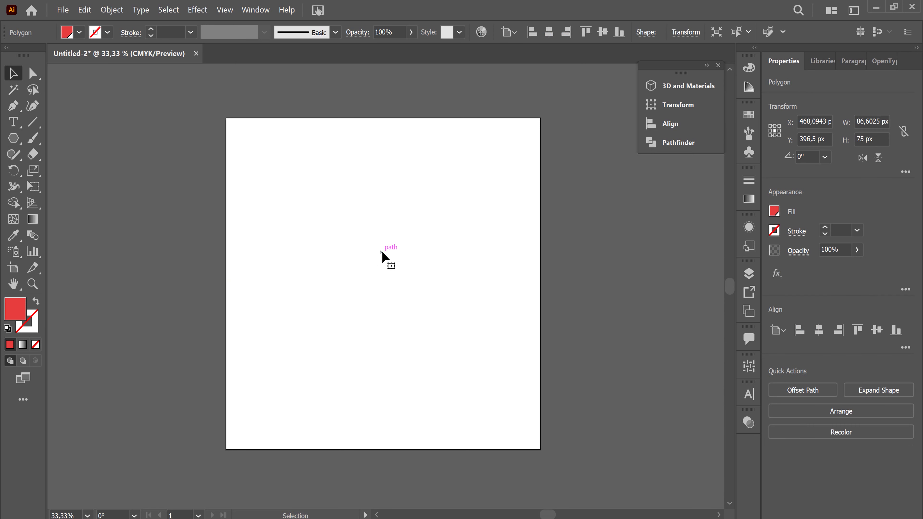
click(13, 138)
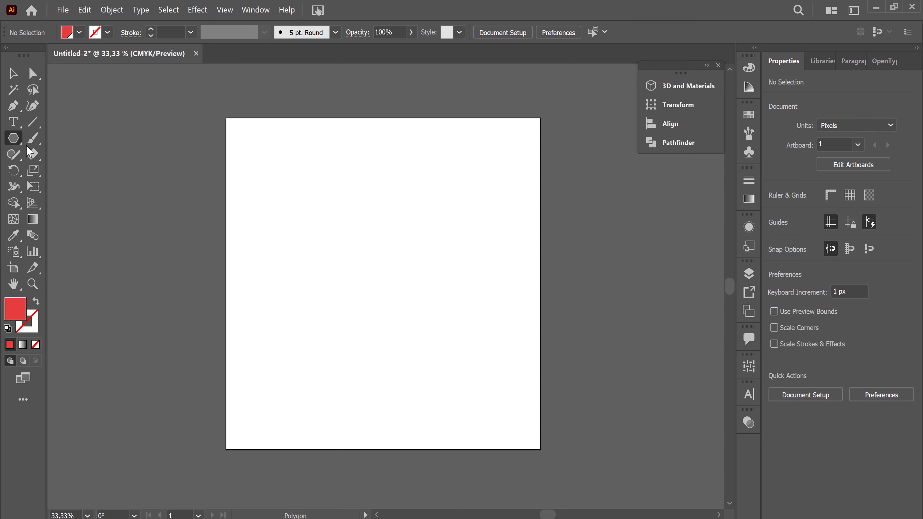
Create a 3-sided red polygon cone and shift it slightly left and down
click(452, 330)
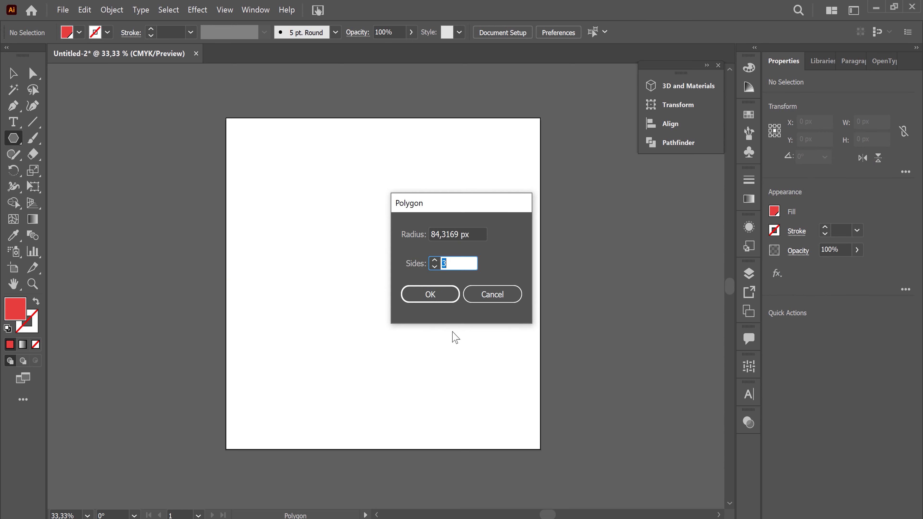
click(431, 294)
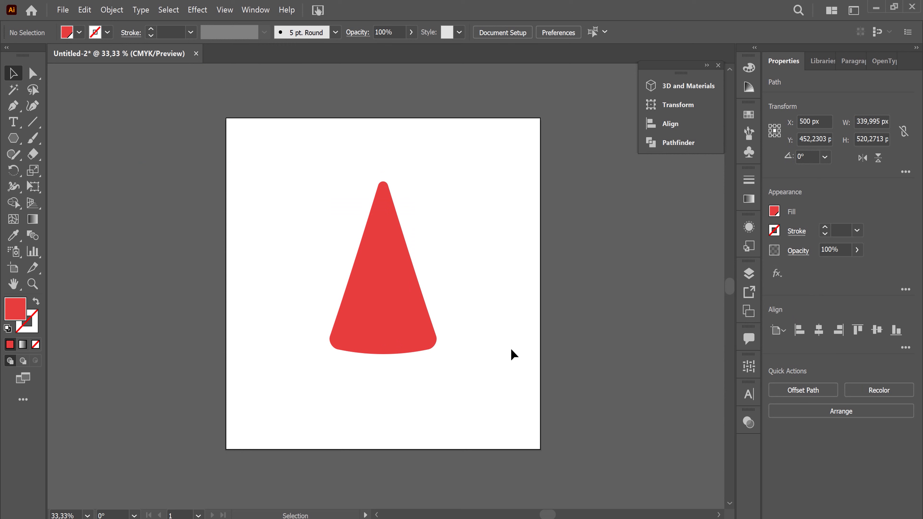
drag(404, 301, 390, 308)
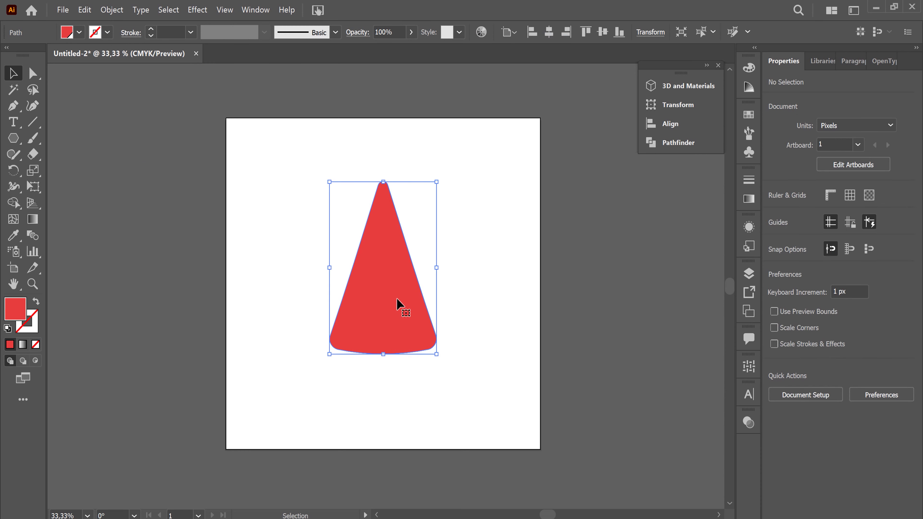
click(489, 266)
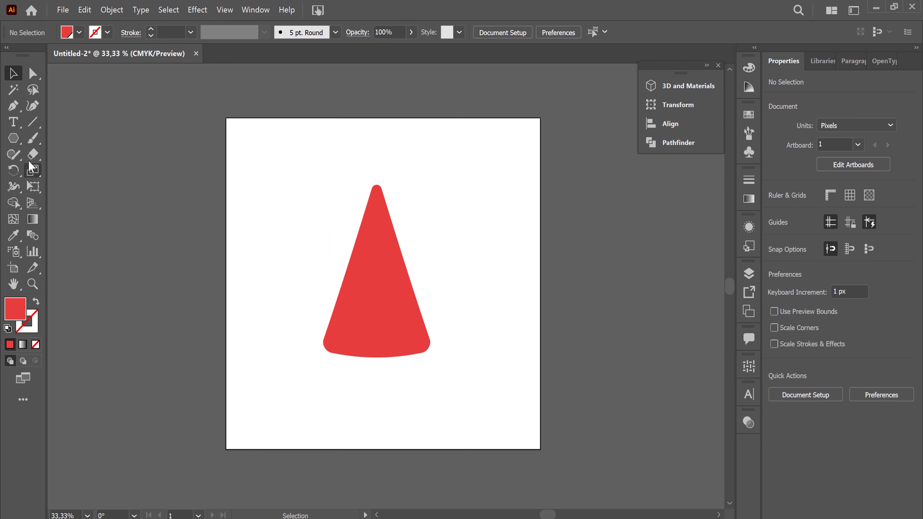
click(13, 142)
drag(13, 140, 72, 181)
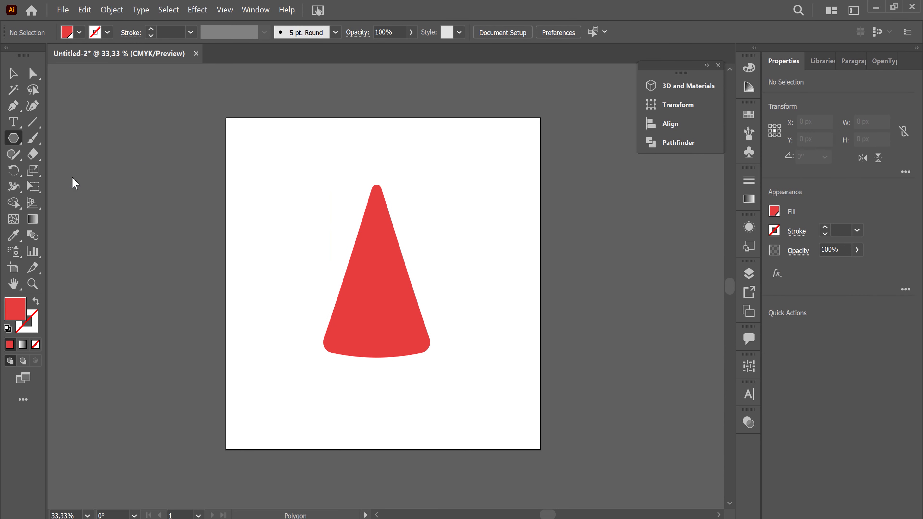
Draw a wide yellow-green ellipse and centre it over the lower part of the cone
click(69, 32)
mouse_move(374, 270)
mouse_down()
mouse_move(501, 320)
mouse_move(491, 330)
mouse_up()
key(v)
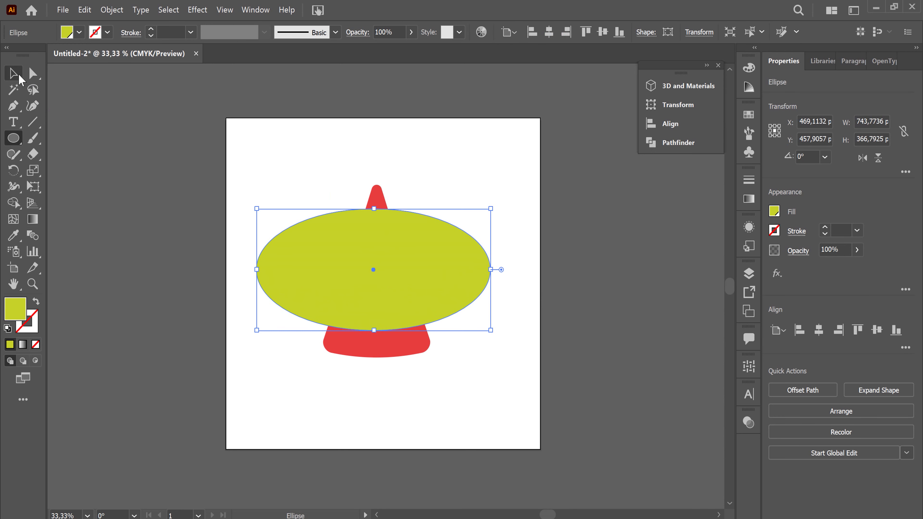
mouse_move(440, 275)
mouse_down()
mouse_move(448, 271)
mouse_move(440, 271)
mouse_up()
Select the cone and ellipse together and cut the cone along the ellipse edge with Pathfinder
key(ctrl+a)
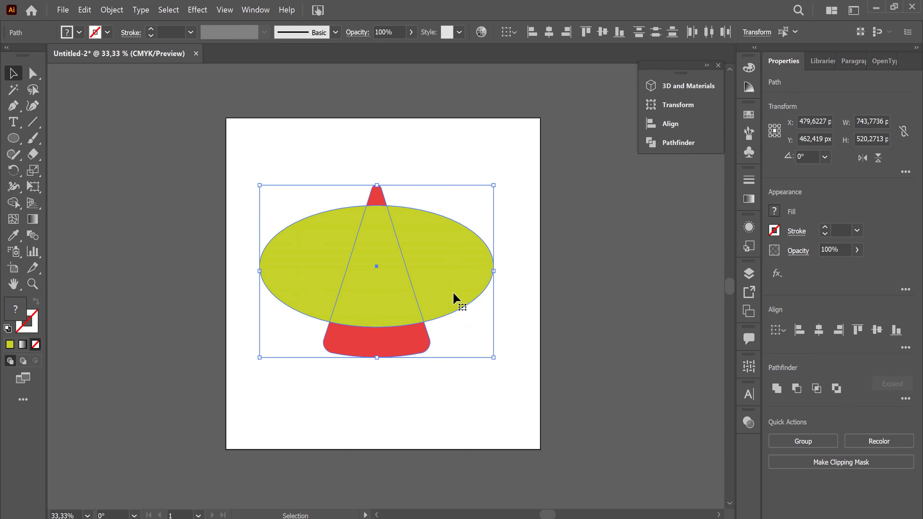
click(514, 308)
click(411, 337)
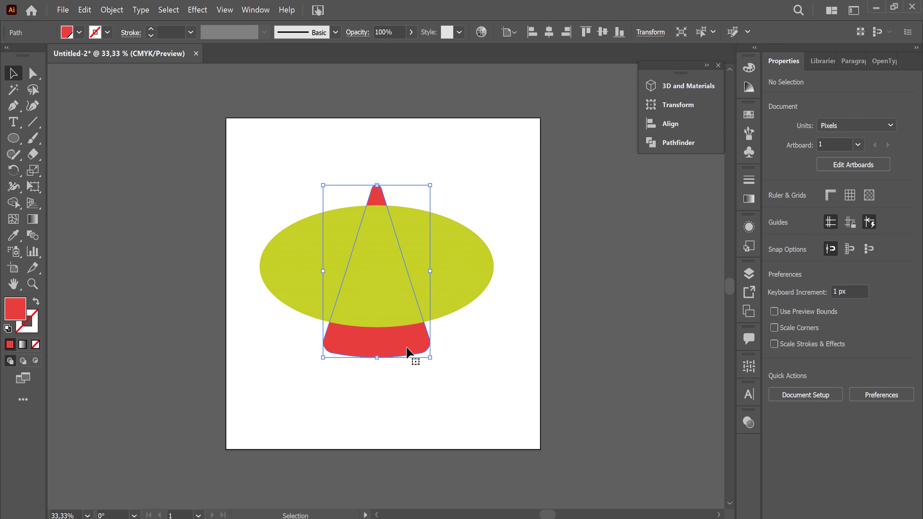
key(a)
key(v)
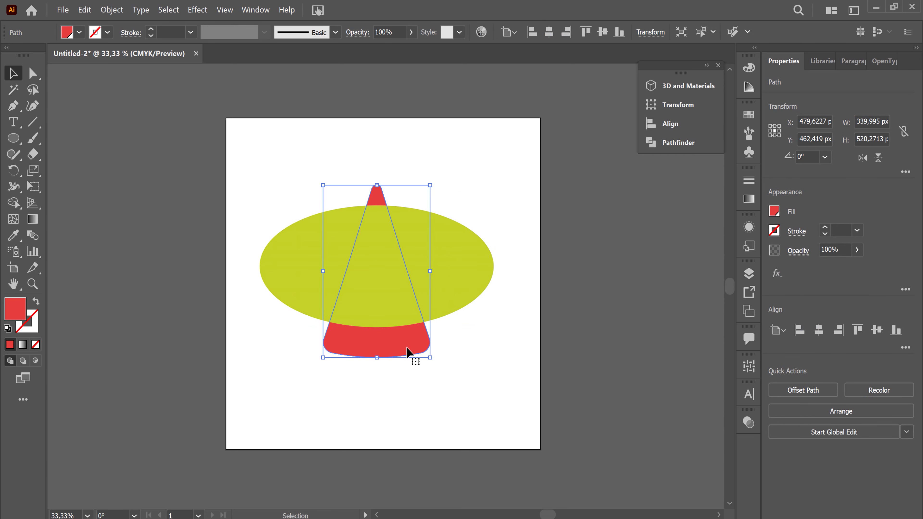
shift+click(287, 266)
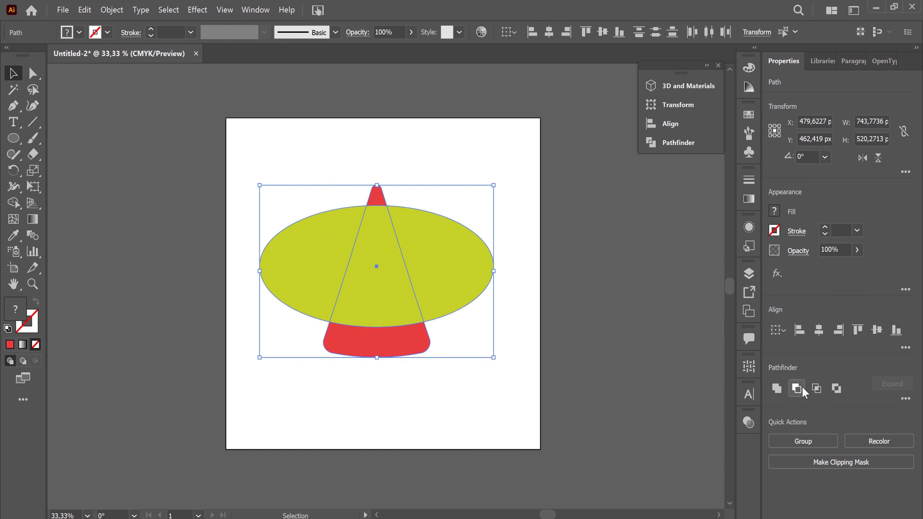
click(797, 389)
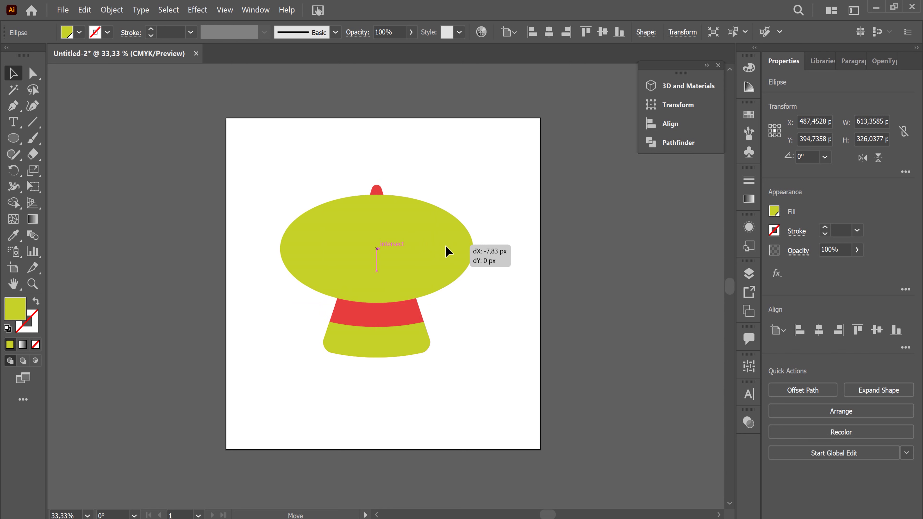
Select the cone with the new ellipse and Pathfinder-divide them into red, cream and green bands
click(505, 298)
click(398, 309)
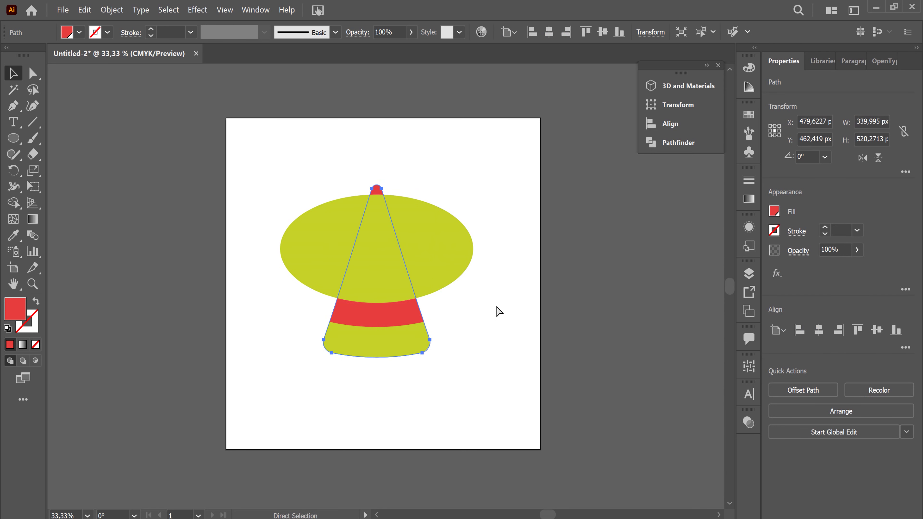
click(464, 303)
click(404, 309)
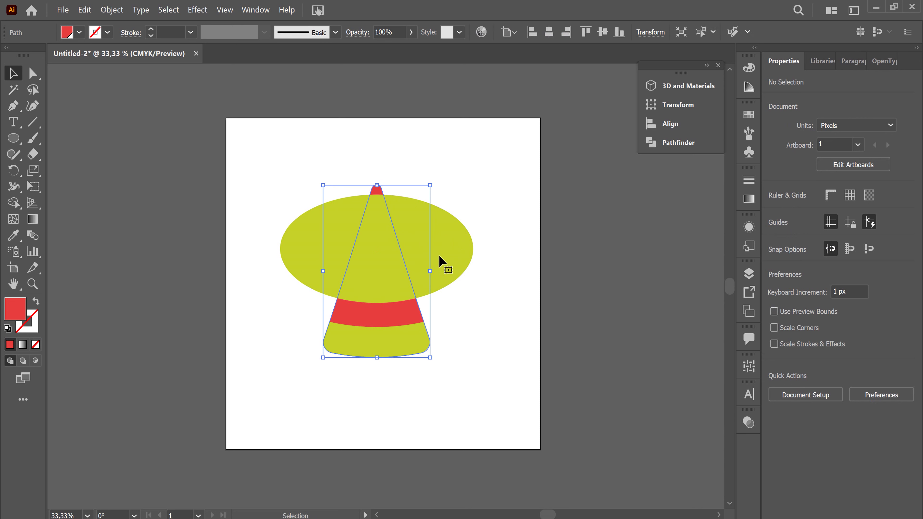
shift+click(469, 261)
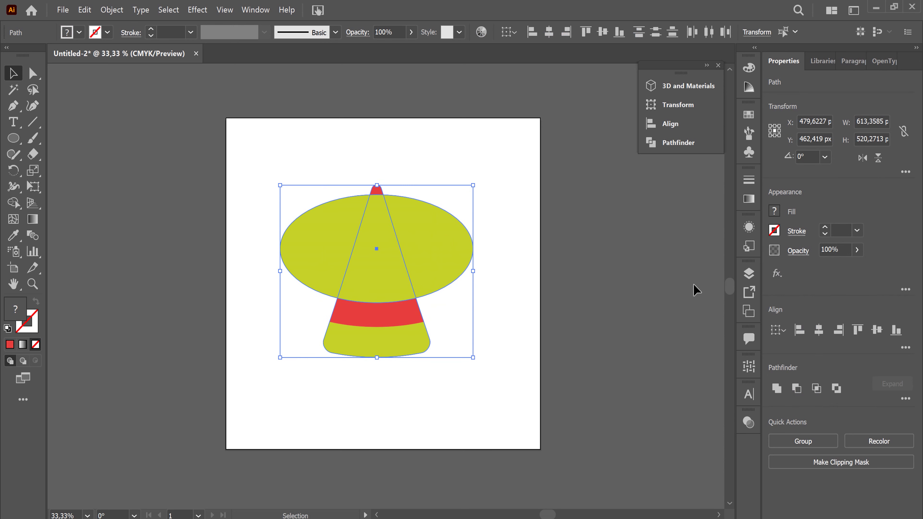
click(797, 390)
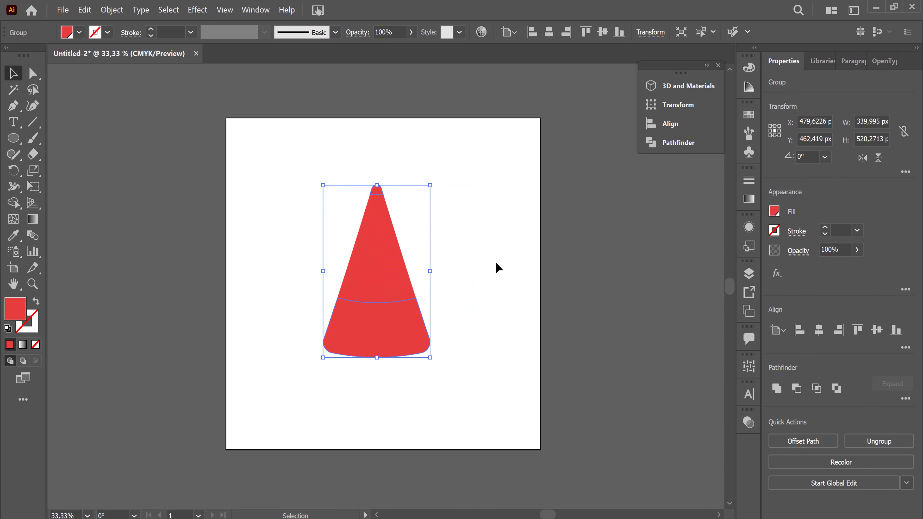
click(494, 310)
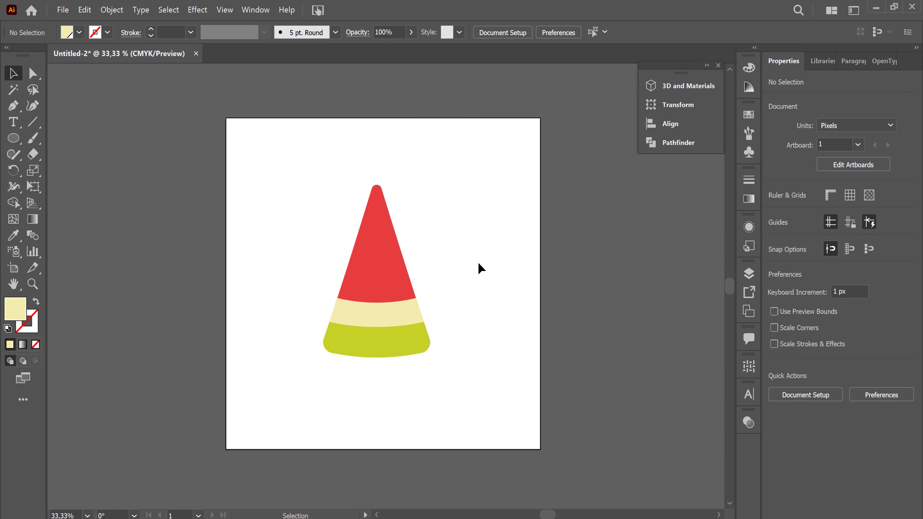
click(392, 286)
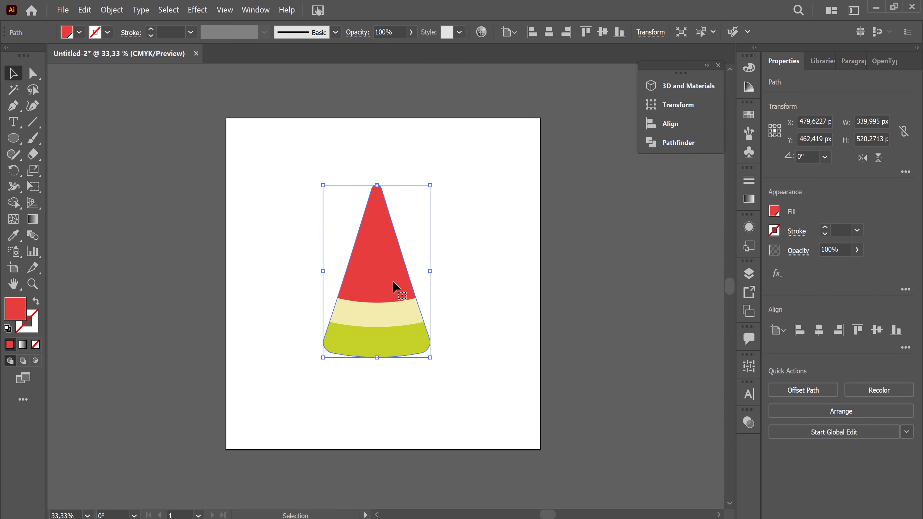
Select the cream and green bands and move them down, apart from the red piece
drag(392, 283, 394, 266)
key(ctrl+z)
click(403, 320)
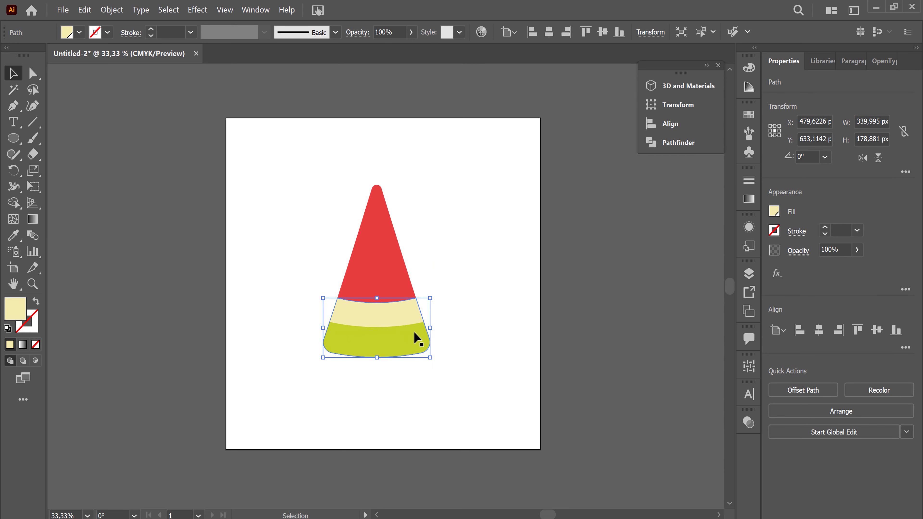
shift+click(405, 343)
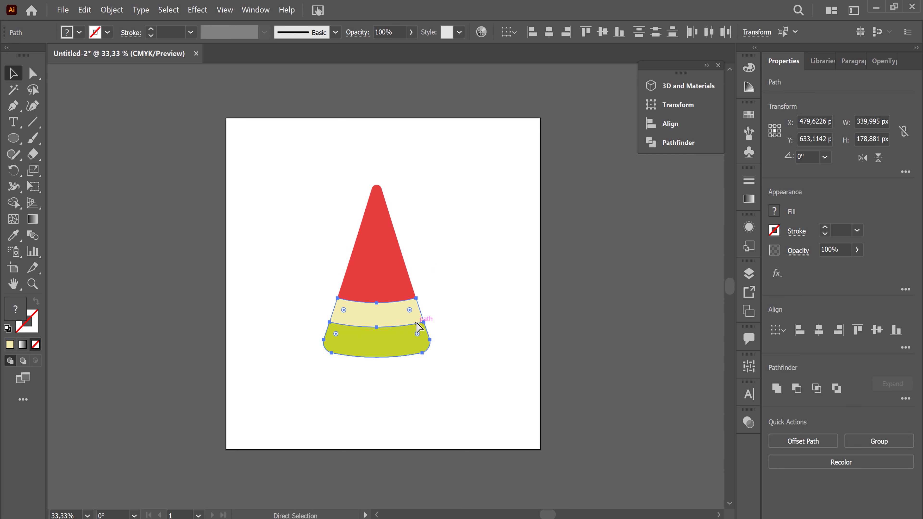
shift+click(383, 266)
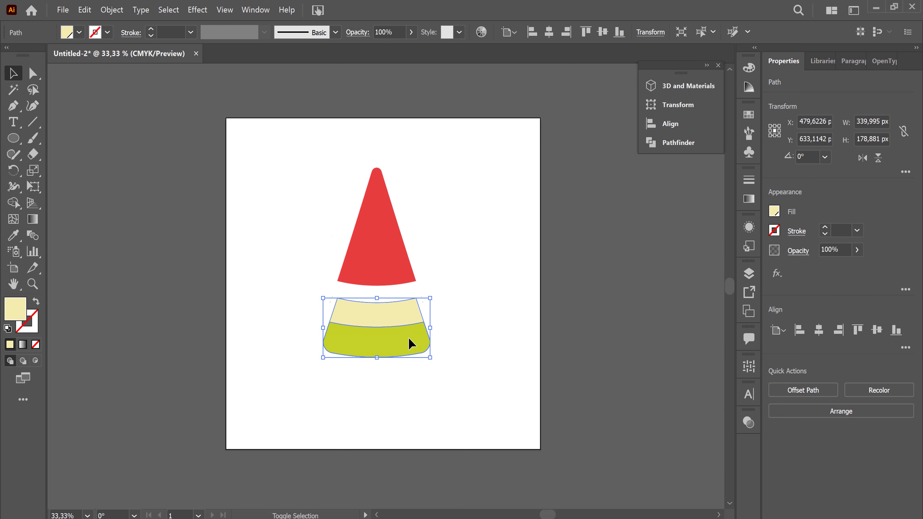
drag(404, 334, 412, 396)
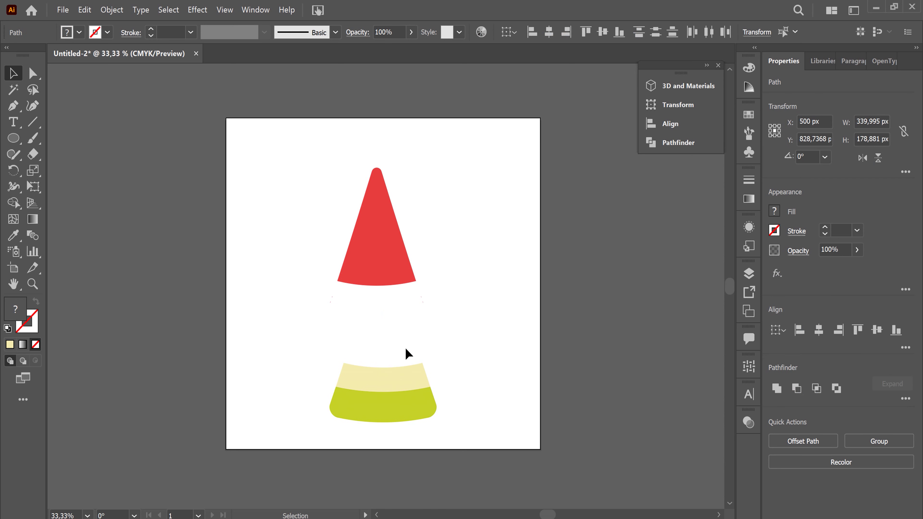
click(382, 342)
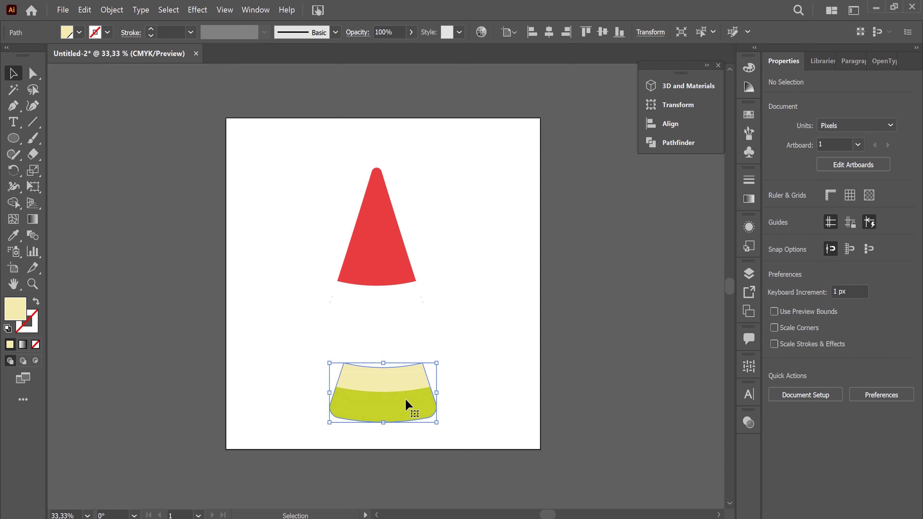
Reposition the red flesh and move both rind bands just under it
click(404, 389)
drag(378, 252, 408, 273)
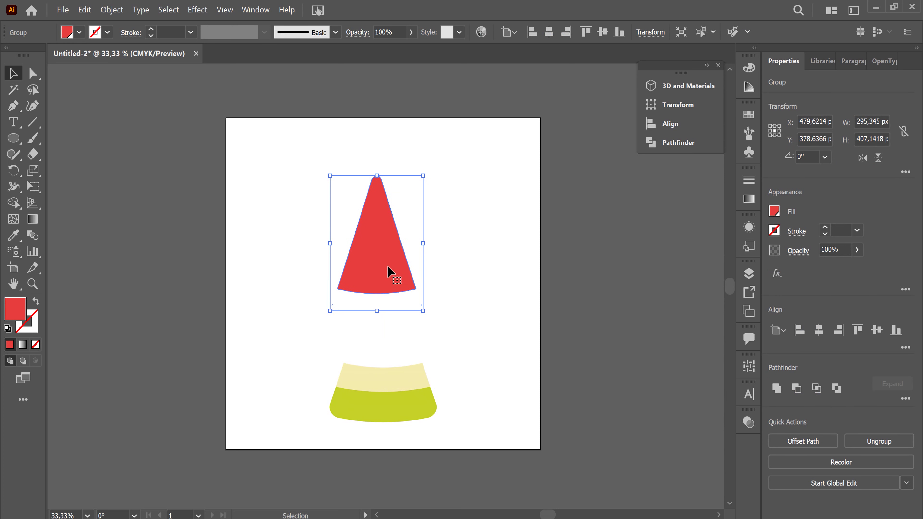
click(403, 385)
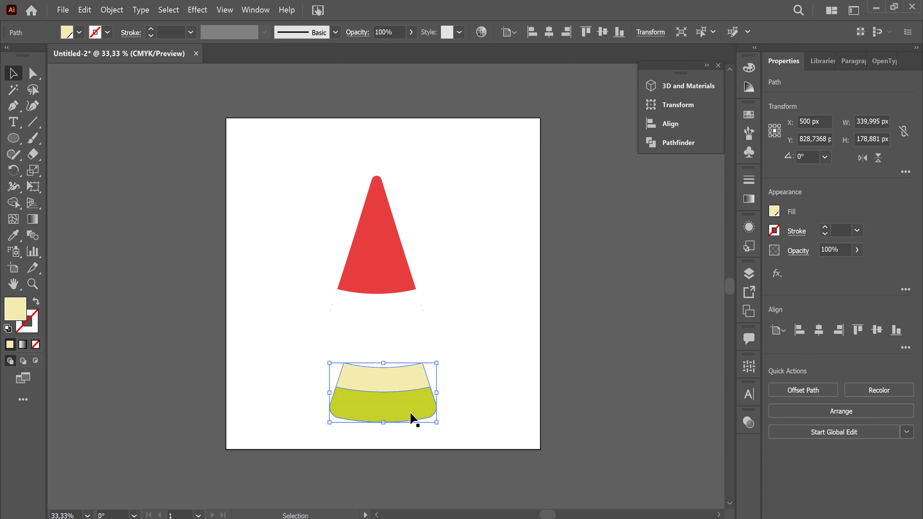
shift+click(405, 416)
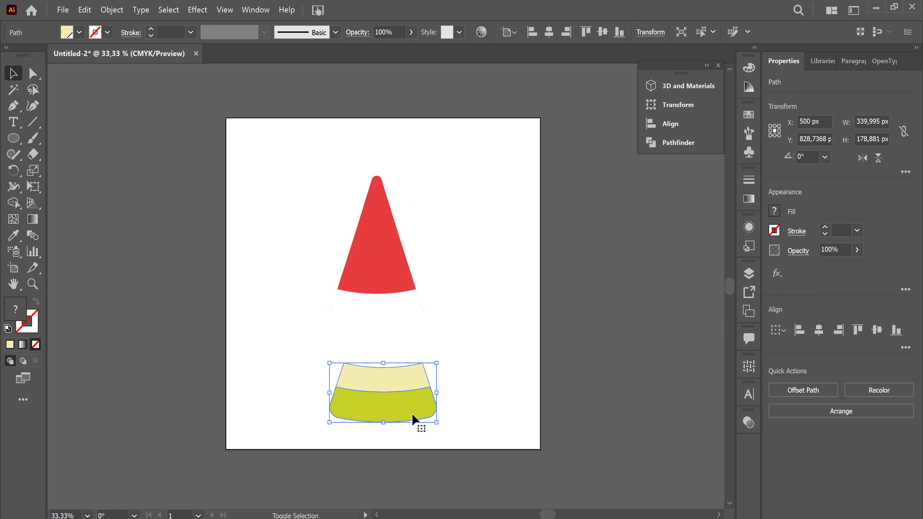
drag(400, 394, 456, 389)
mouse_move(401, 359)
mouse_down()
mouse_move(388, 318)
mouse_move(394, 338)
mouse_up()
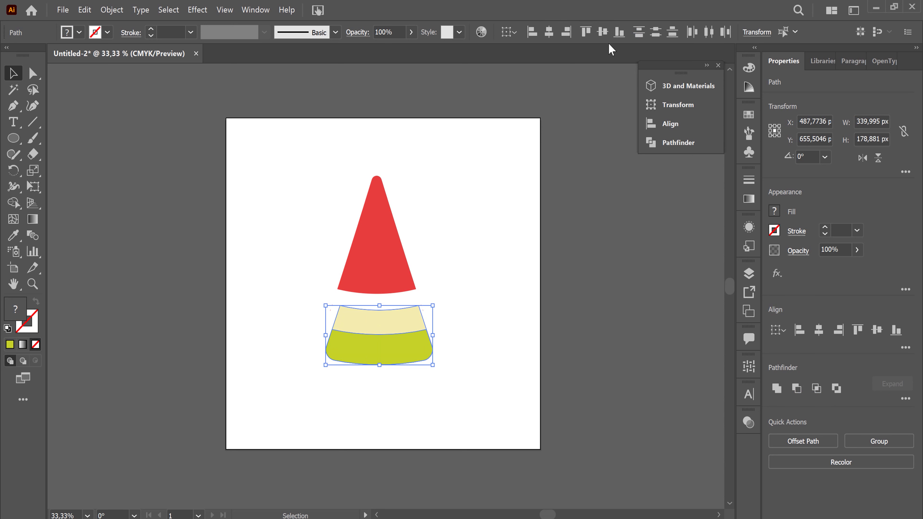
Lower the red cone onto the cream band so all three pieces sit flush
click(465, 314)
click(378, 264)
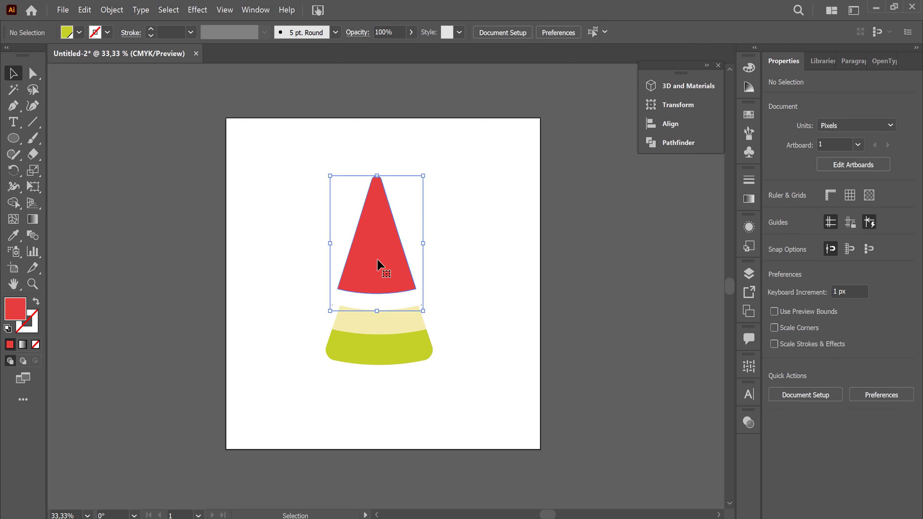
drag(378, 265, 380, 284)
click(487, 315)
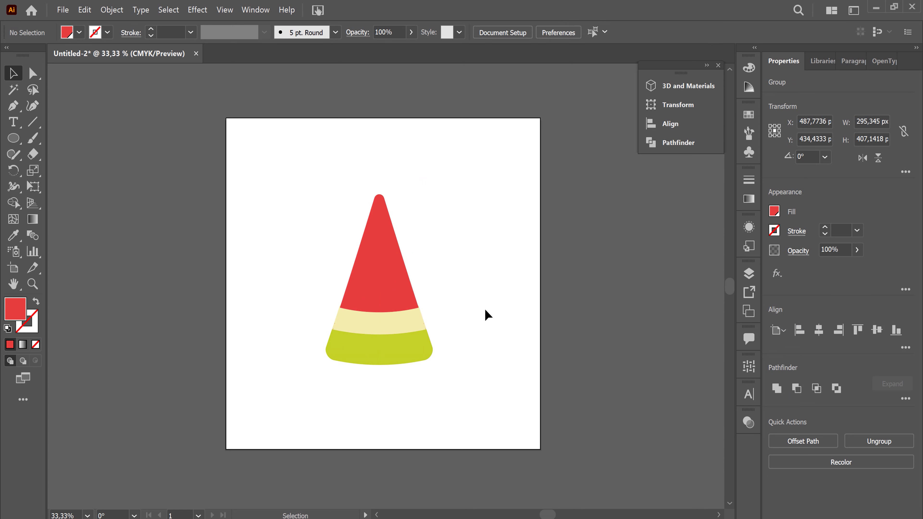
drag(306, 192, 434, 384)
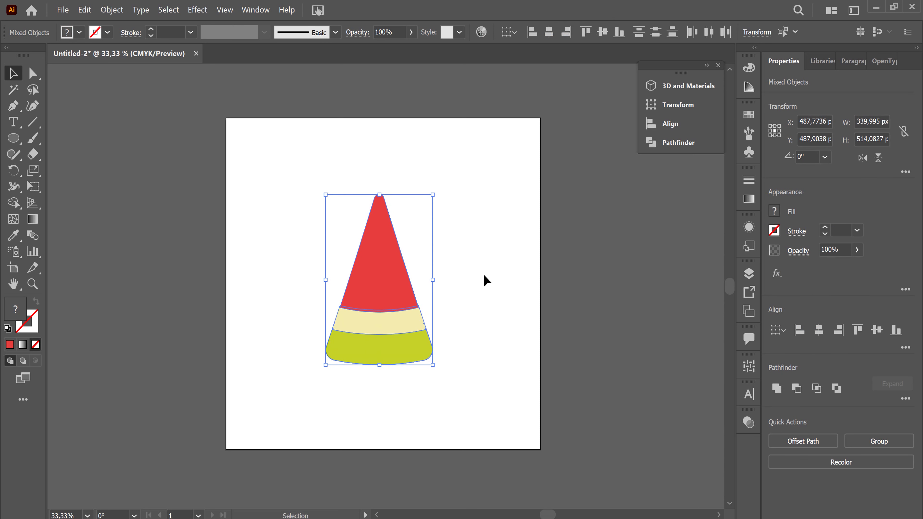
Zoom in and restack the red cone onto the cream and green rind pieces
click(499, 344)
click(378, 255)
key(ctrl+plus)
key(ctrl+plus)
click(540, 330)
drag(387, 289, 380, 244)
click(502, 318)
click(430, 398)
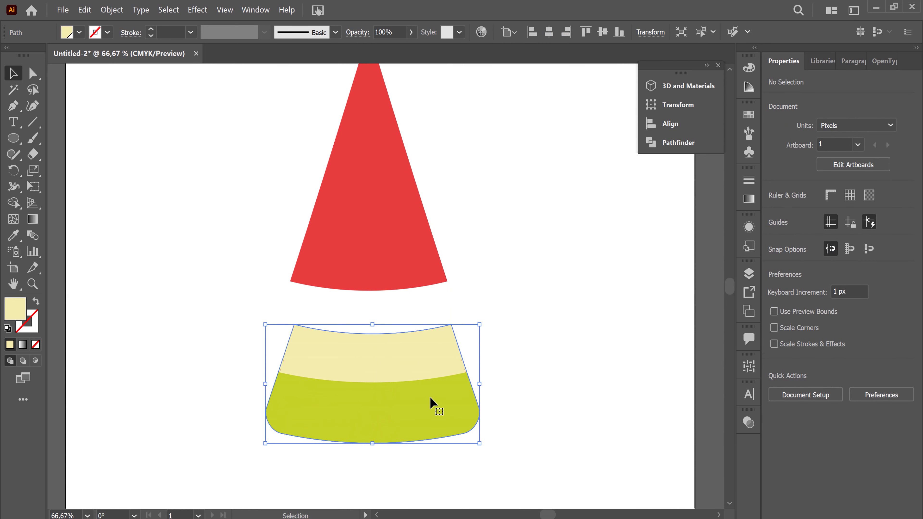
drag(423, 362, 480, 435)
scroll(374, 322, down, 5)
mouse_move(449, 280)
mouse_down()
mouse_move(432, 260)
mouse_move(400, 282)
mouse_up()
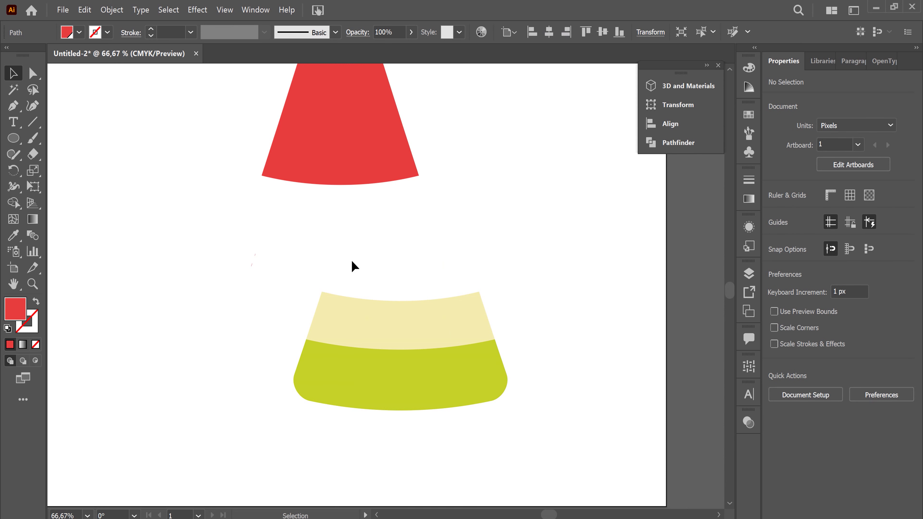
key(space)
drag(536, 377, 561, 400)
drag(340, 127, 375, 258)
drag(236, 469, 525, 117)
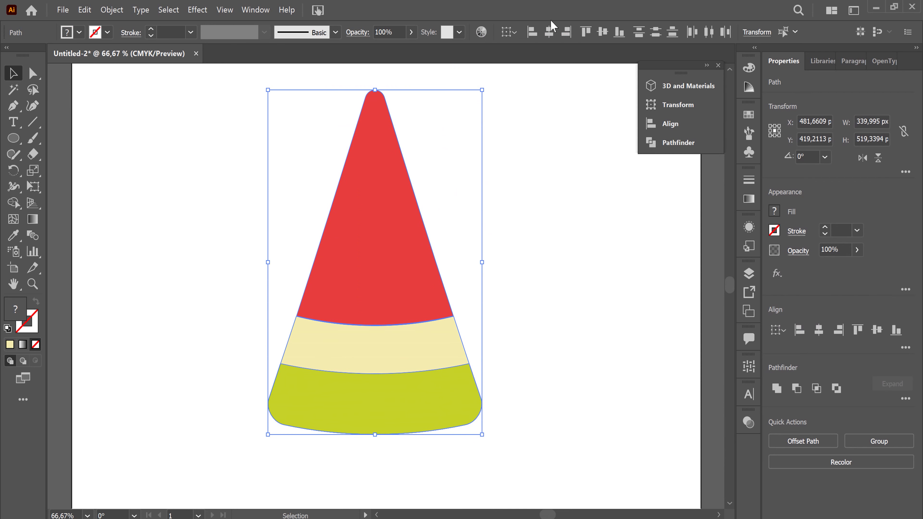
Marquee-select the three slice shapes and group them with Ctrl+G
click(549, 239)
click(396, 262)
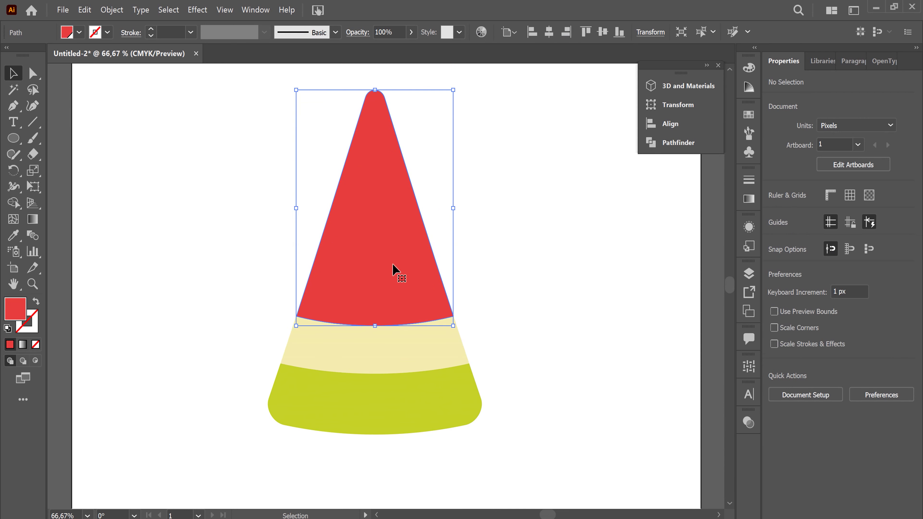
click(550, 272)
drag(255, 184, 454, 414)
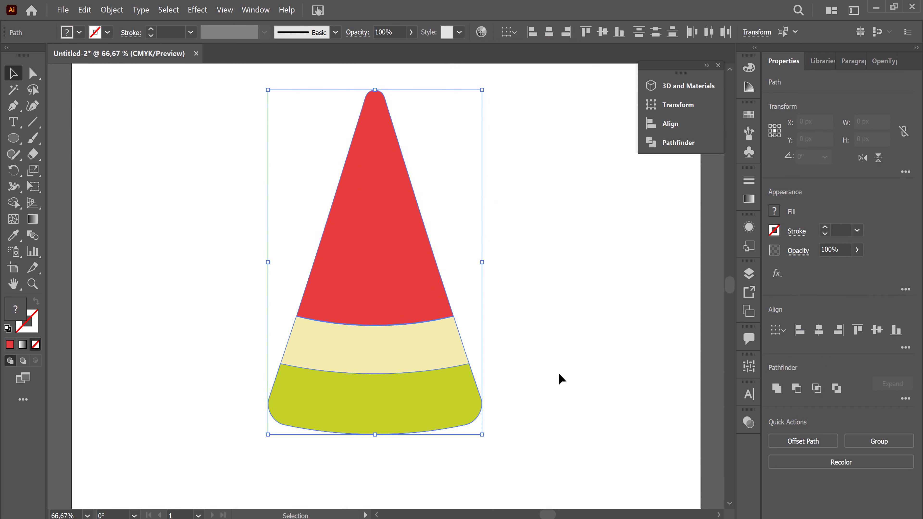
key(ctrl+g)
key(ctrl+minus)
key(ctrl+shift+a)
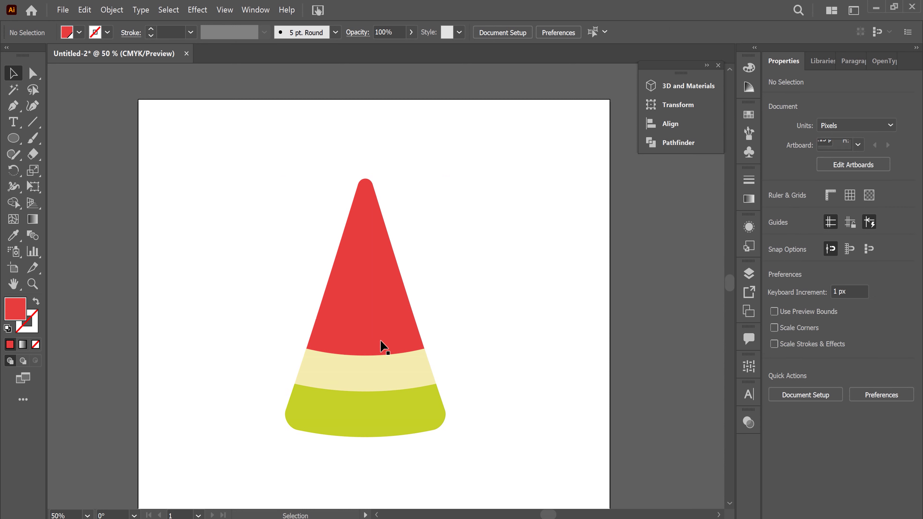
Centre the grouped slice on the artboard and widen it slightly to about 359 px
drag(382, 346, 400, 361)
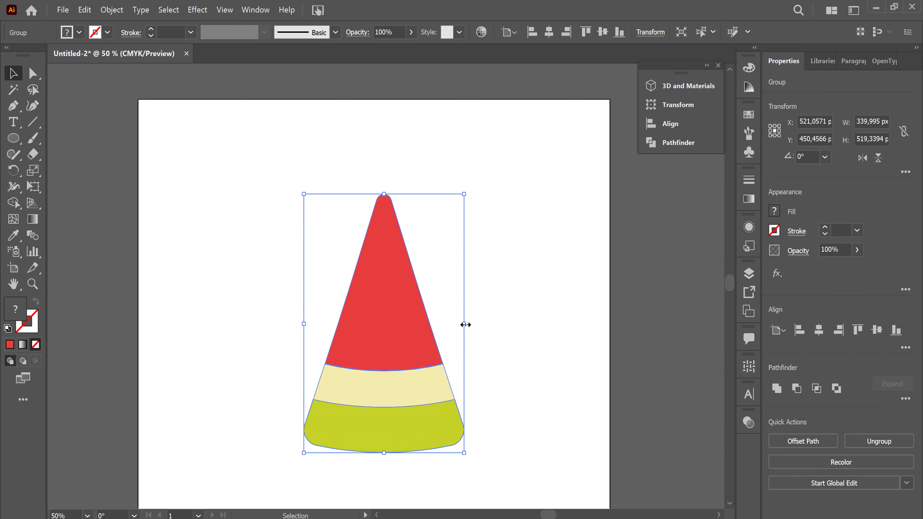
drag(466, 325, 475, 325)
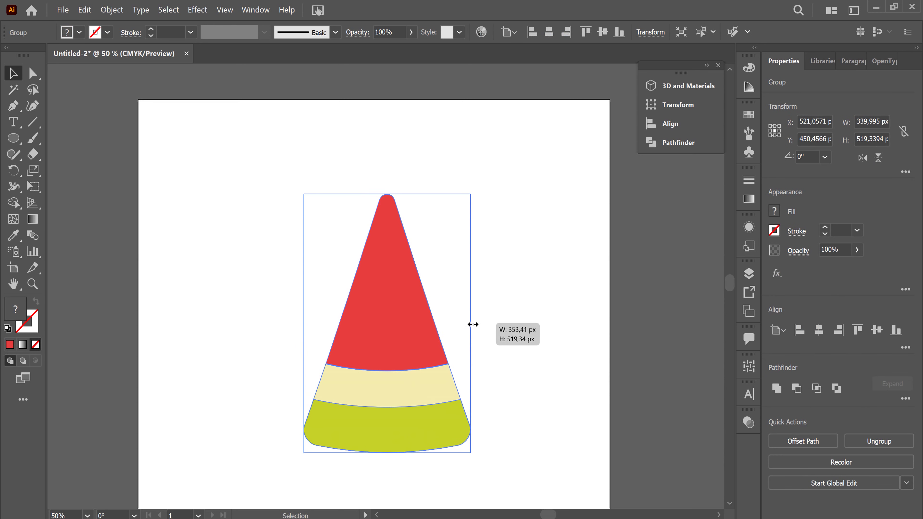
click(522, 357)
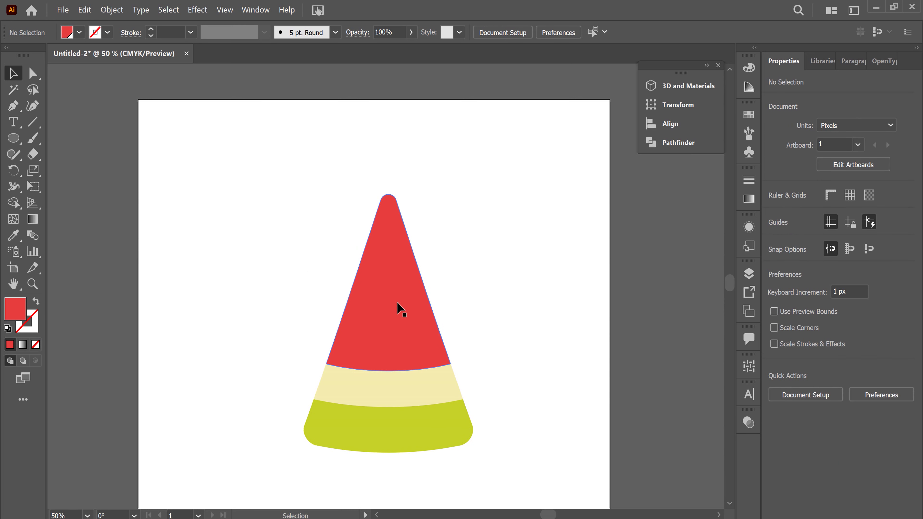
Draw a small red oval to the left of the slice
key(l)
drag(265, 194, 294, 246)
key(a)
click(280, 247)
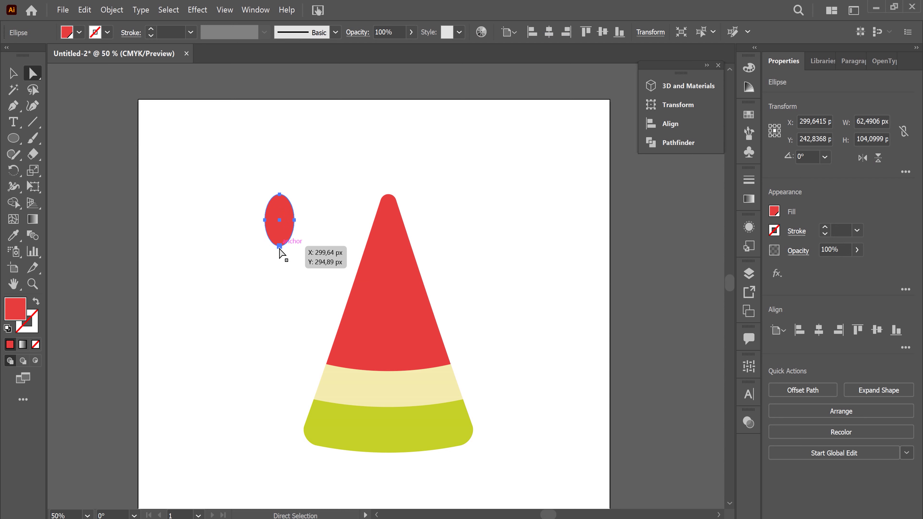
Nudge the oval's bottom anchor up to flatten it, then reselect the whole oval
key(Up)
key(Up)
key(Up)
key(Up)
key(Up)
key(Up)
key(Up)
click(13, 73)
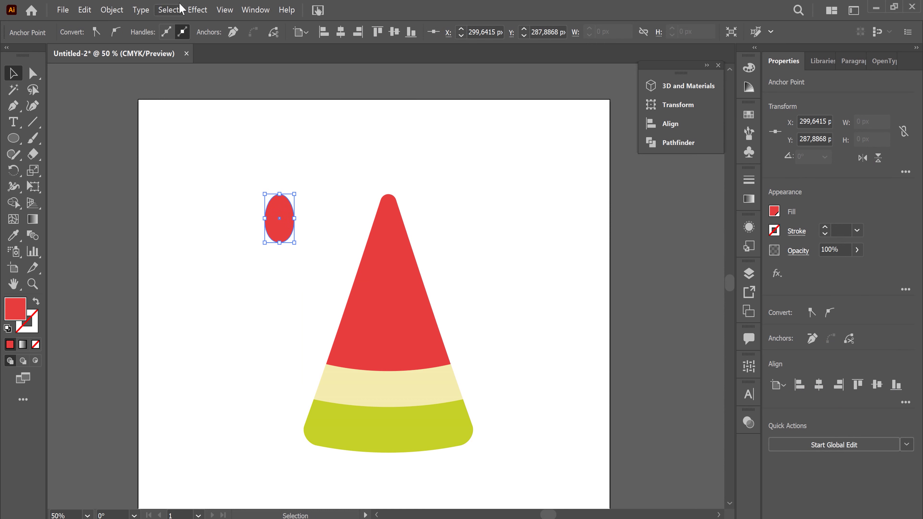
click(193, 10)
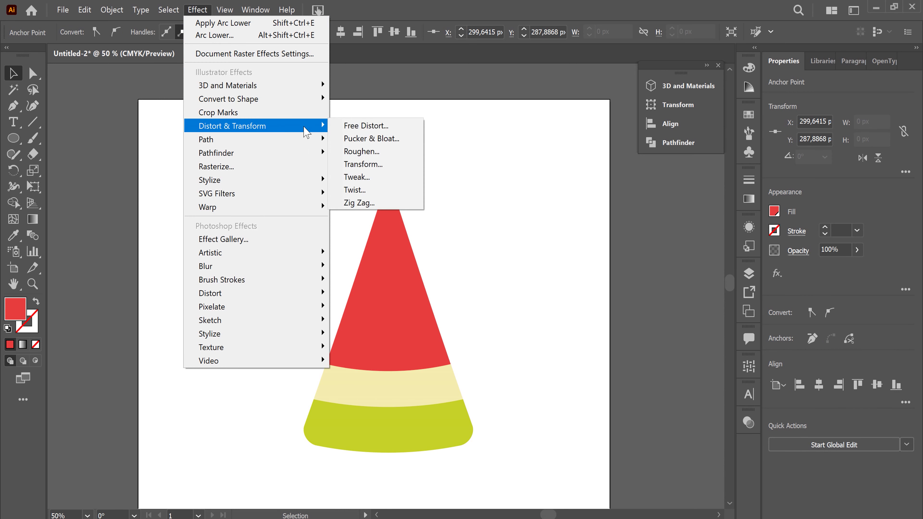
Apply Free Distort with both top corners pulled inward, then shorten the teardrop seed slightly
mouse_move(233, 126)
click(345, 125)
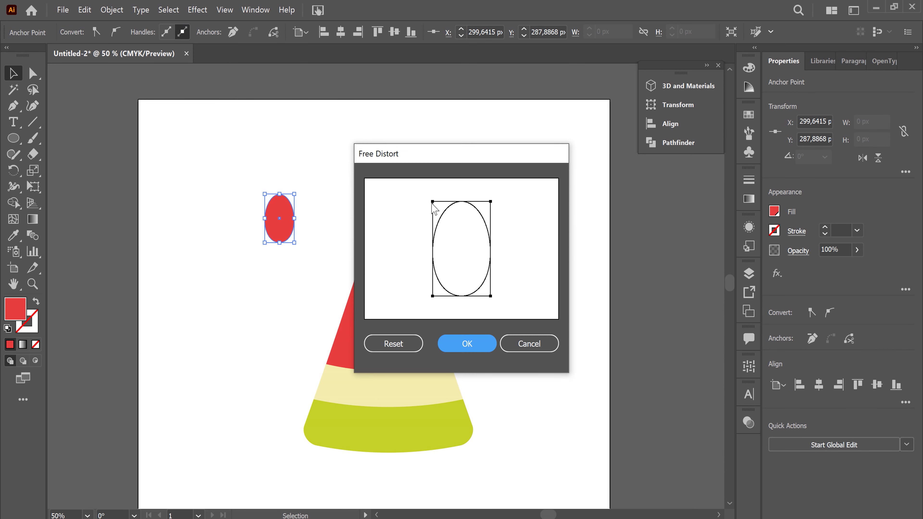
drag(433, 201, 445, 201)
drag(491, 201, 477, 201)
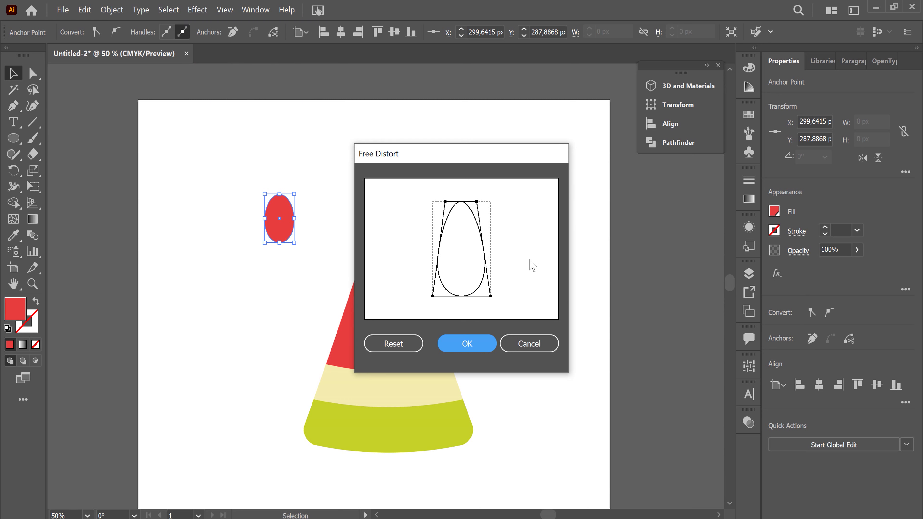
click(473, 344)
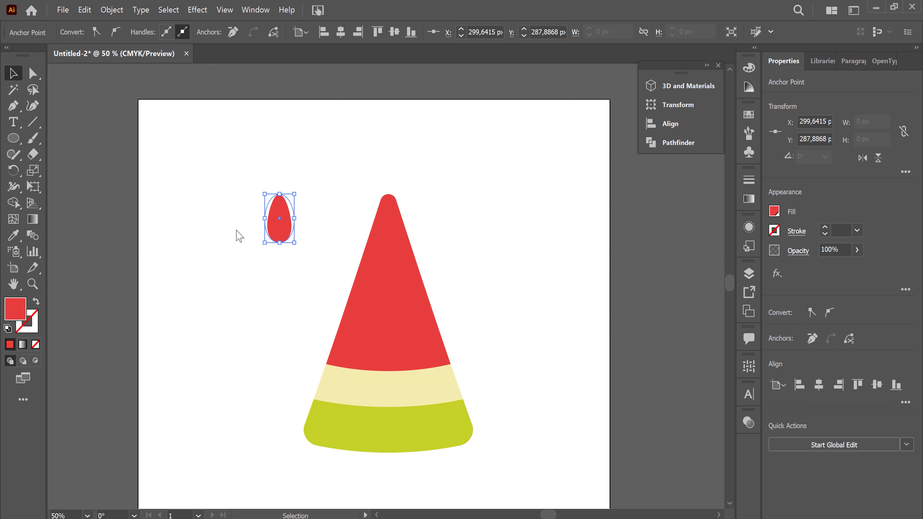
drag(281, 195, 280, 201)
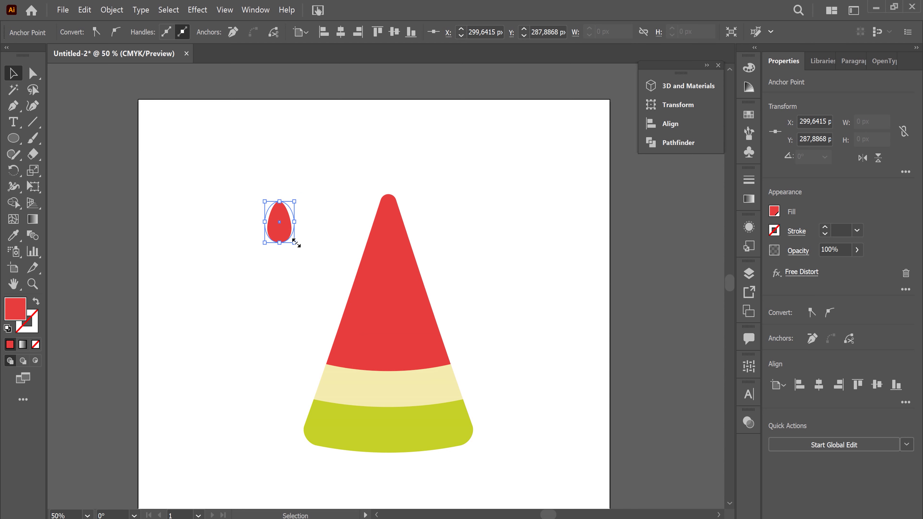
click(270, 309)
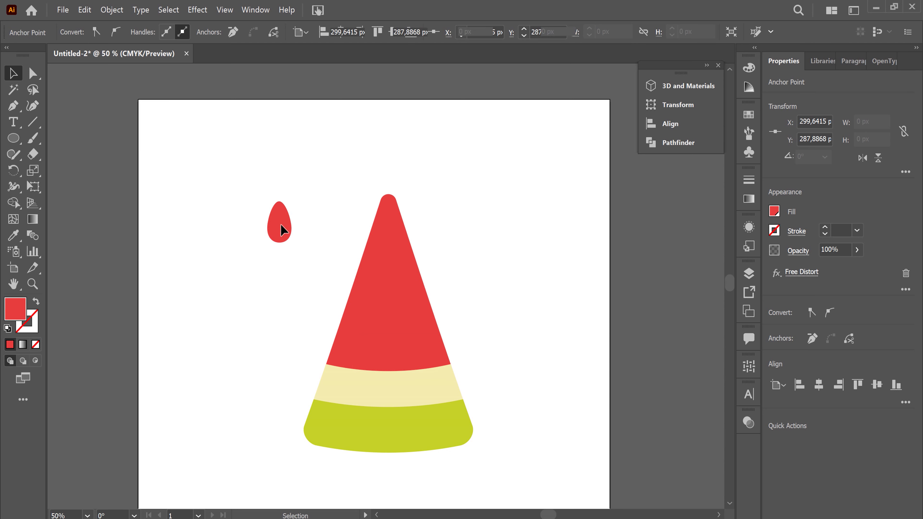
Fill the seed with black from the swatches
click(79, 32)
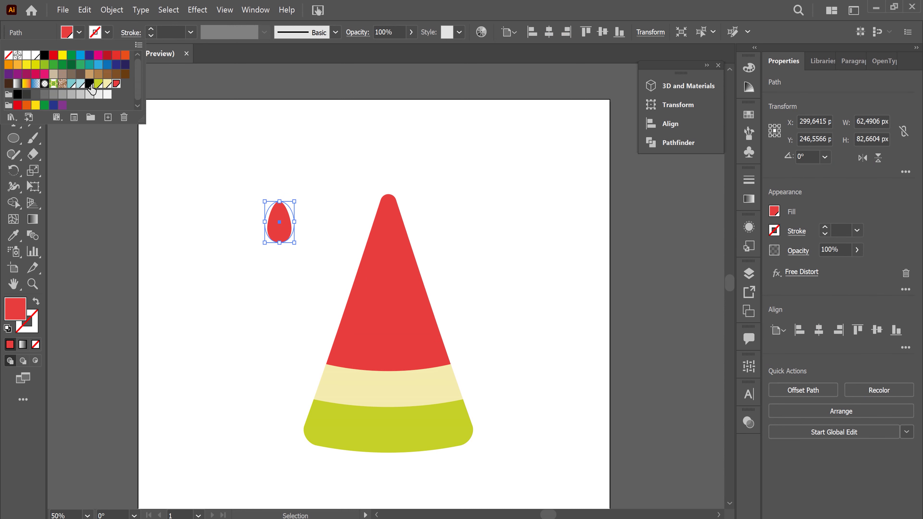
click(90, 84)
click(285, 268)
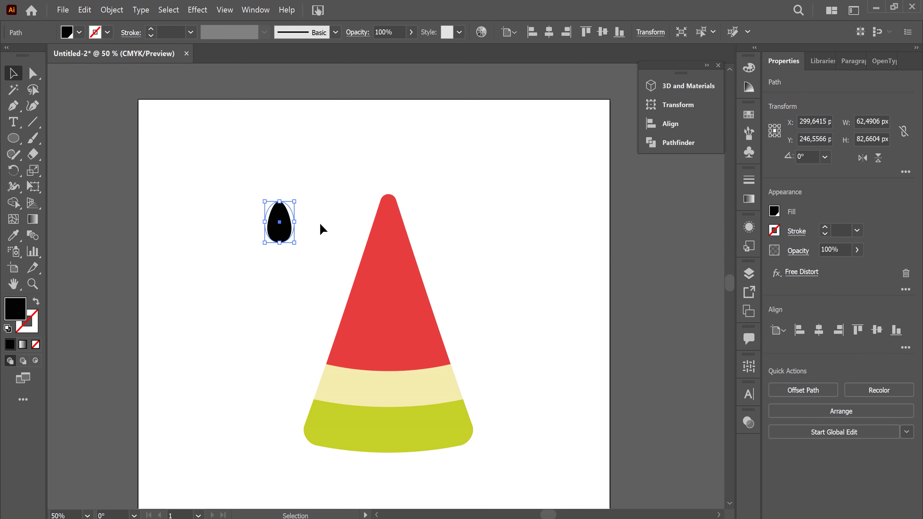
Shrink the black seed and move it onto the red cone
click(296, 249)
key(ctrl+plus)
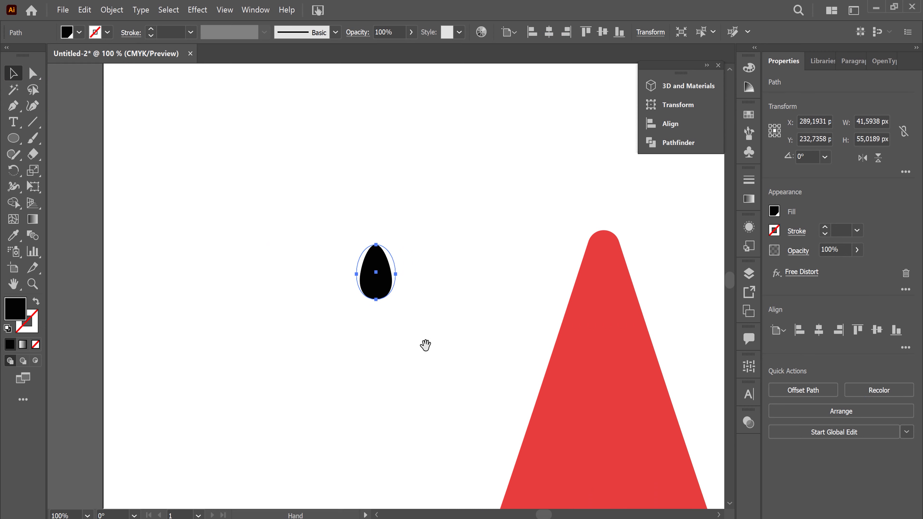
drag(425, 350, 302, 219)
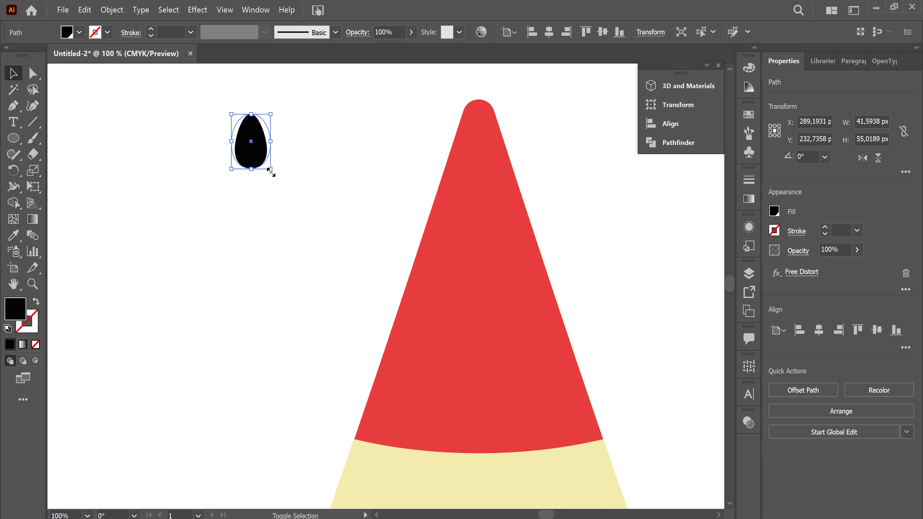
drag(271, 169, 257, 153)
click(305, 218)
click(243, 134)
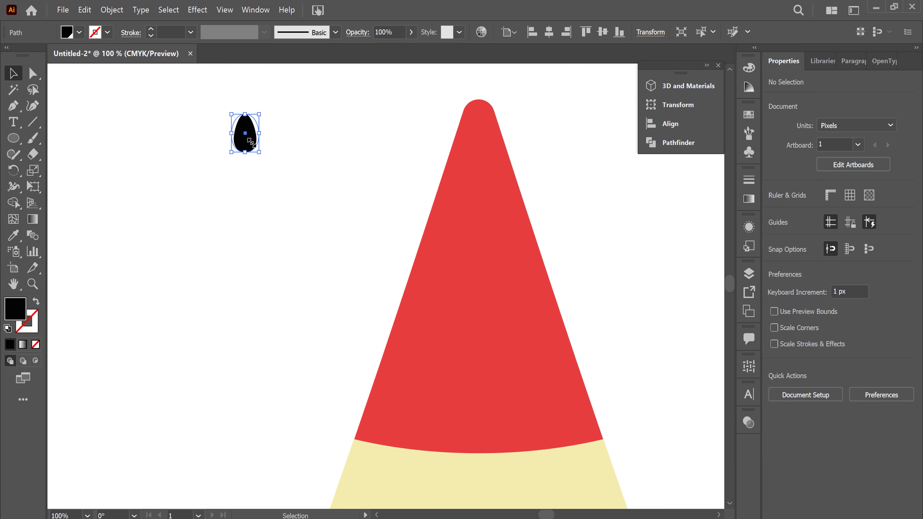
mouse_move(254, 150)
mouse_down()
mouse_move(494, 193)
mouse_move(452, 269)
mouse_move(507, 255)
mouse_up()
Duplicate the seed into more copies on the cone, then lower all six slightly
drag(506, 255, 413, 368)
drag(413, 367, 475, 367)
drag(475, 368, 533, 365)
click(480, 178)
shift+click(447, 254)
shift+click(413, 368)
shift+click(475, 367)
shift+click(506, 254)
shift+click(534, 364)
drag(481, 373, 479, 392)
Recentre the view and nudge the bottom-middle seed slightly right
click(618, 290)
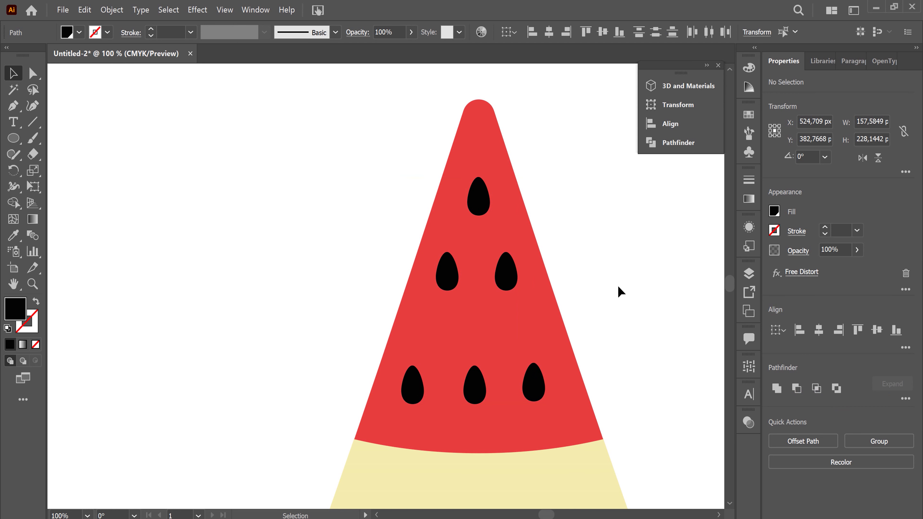
drag(633, 322, 522, 321)
click(364, 393)
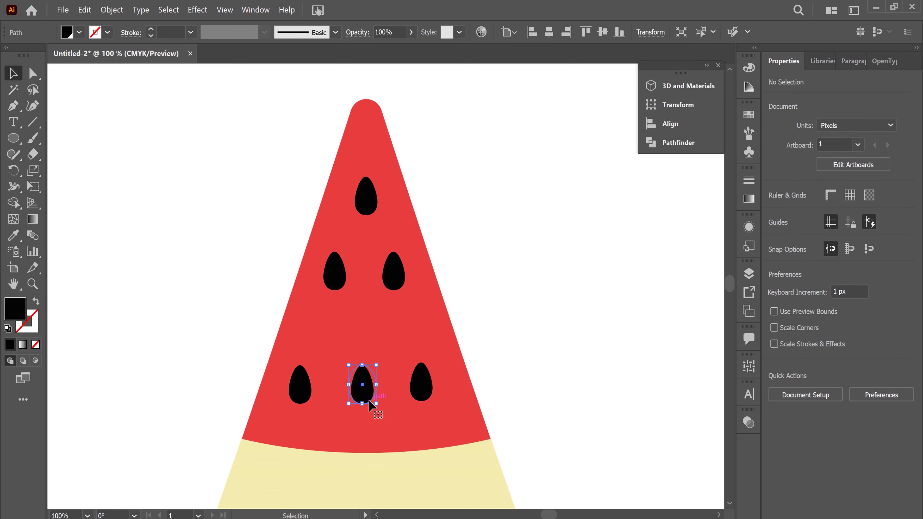
drag(364, 397, 366, 399)
Select all six seeds, move them off the slice to the top-left, and group them
key(ctrl+minus)
shift+click(375, 242)
shift+click(360, 290)
shift+click(391, 289)
shift+click(343, 336)
shift+click(380, 340)
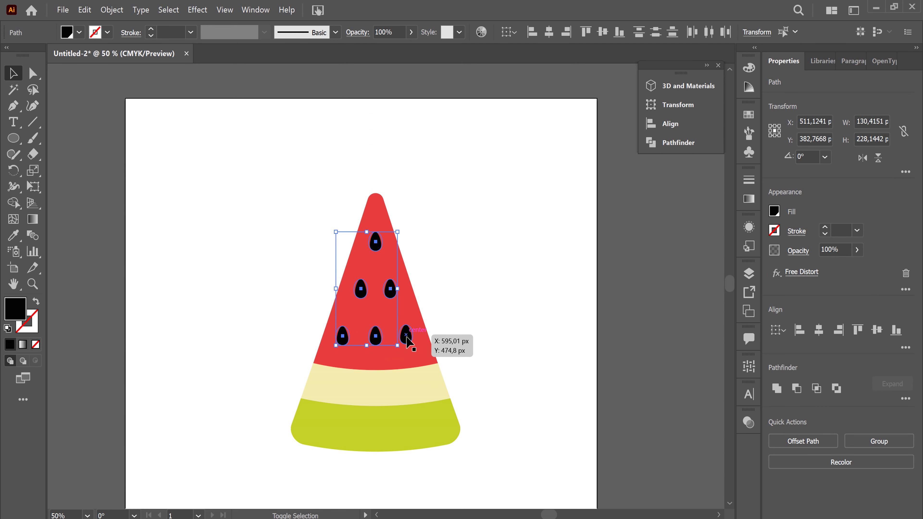
shift+click(406, 335)
drag(396, 297, 225, 209)
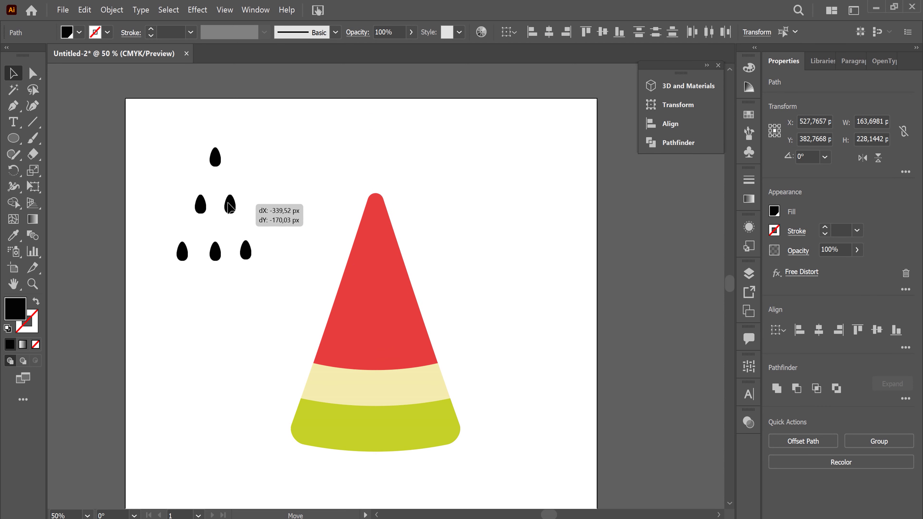
right_click(224, 210)
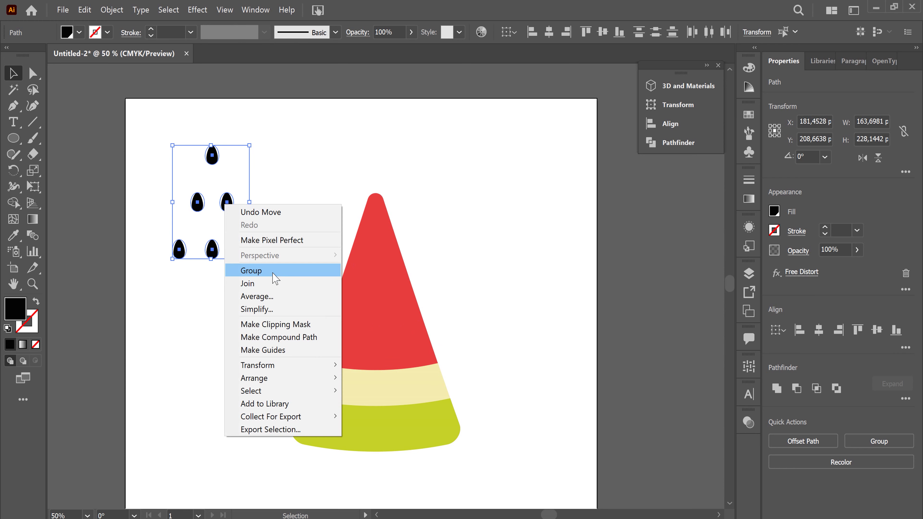
click(276, 271)
Marquee-select the whole watermelon slice group
click(448, 248)
scroll(507, 320, down, 2)
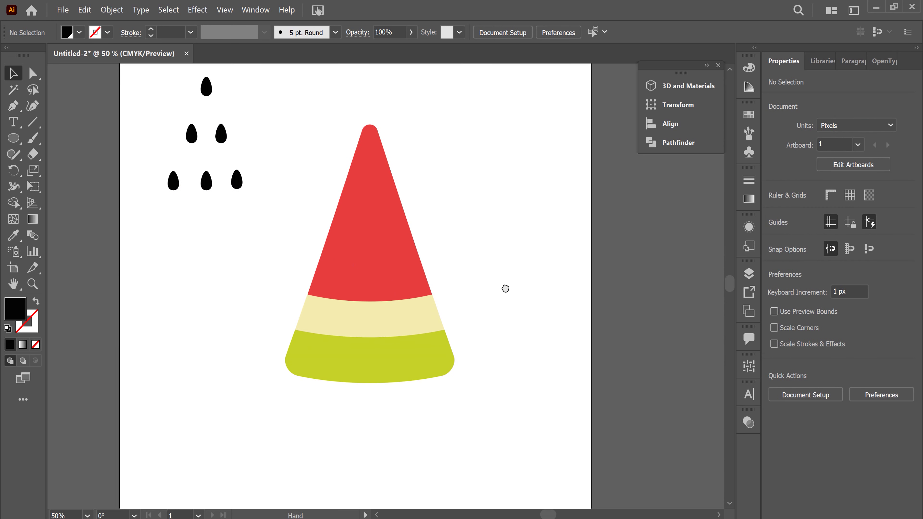
mouse_move(451, 138)
mouse_down()
mouse_move(383, 441)
mouse_move(355, 441)
mouse_up()
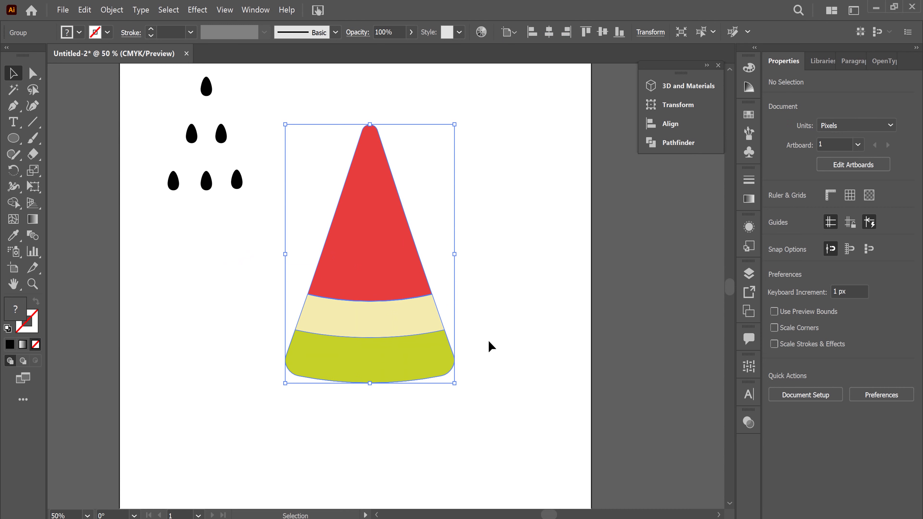
drag(499, 276, 479, 310)
Make the watermelon slice an Inflate 3D shape with the Off-Axis Front rotation preset
click(689, 85)
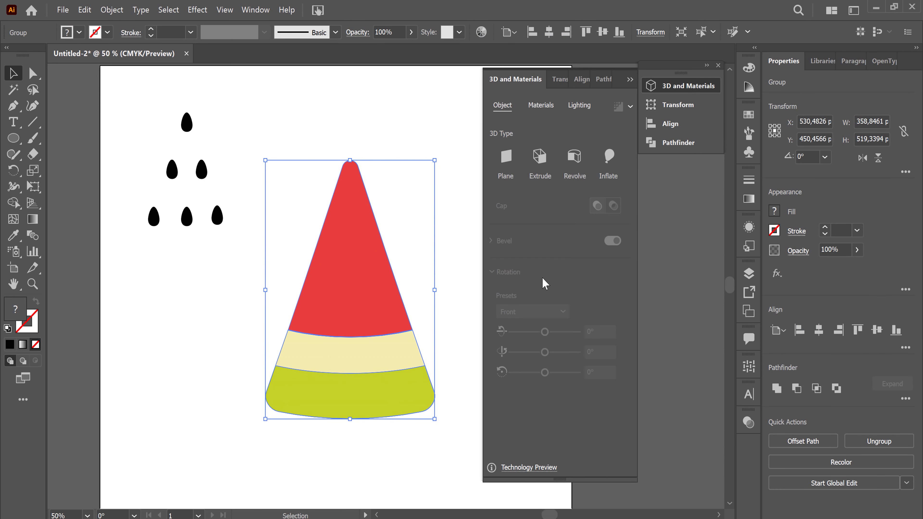
click(609, 157)
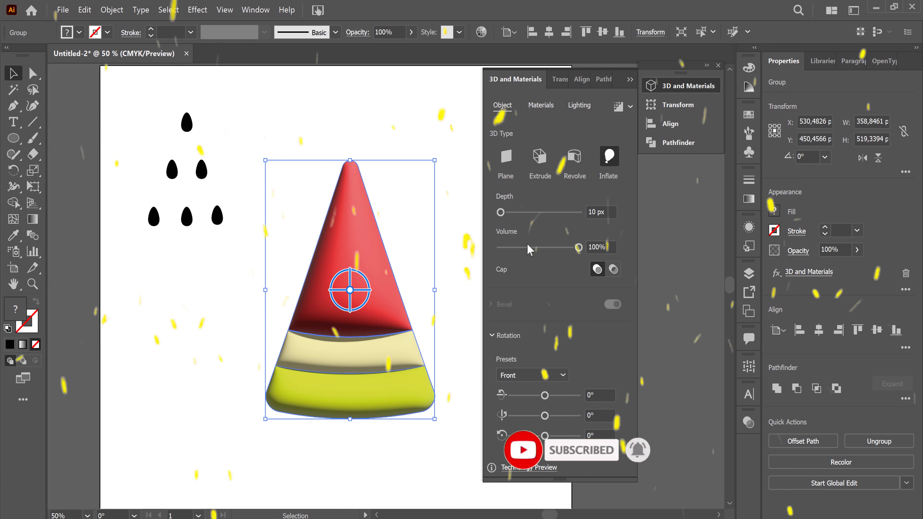
click(558, 375)
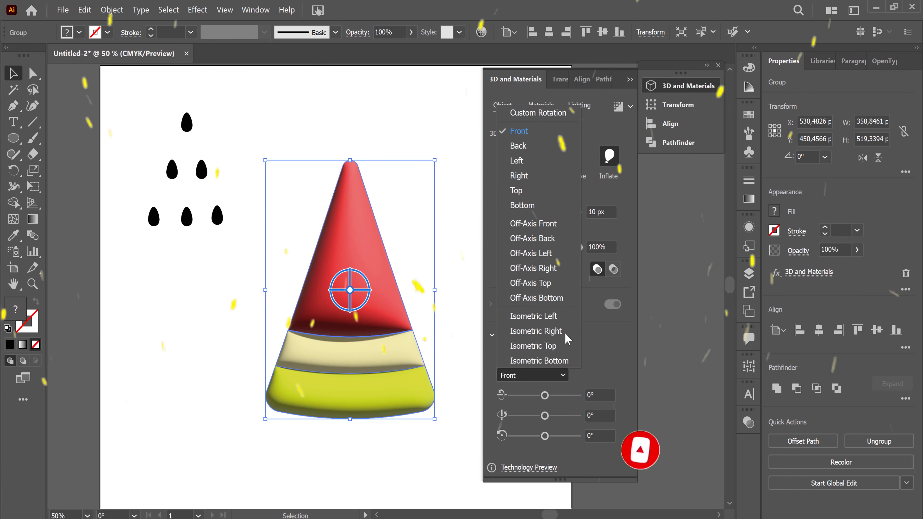
click(563, 223)
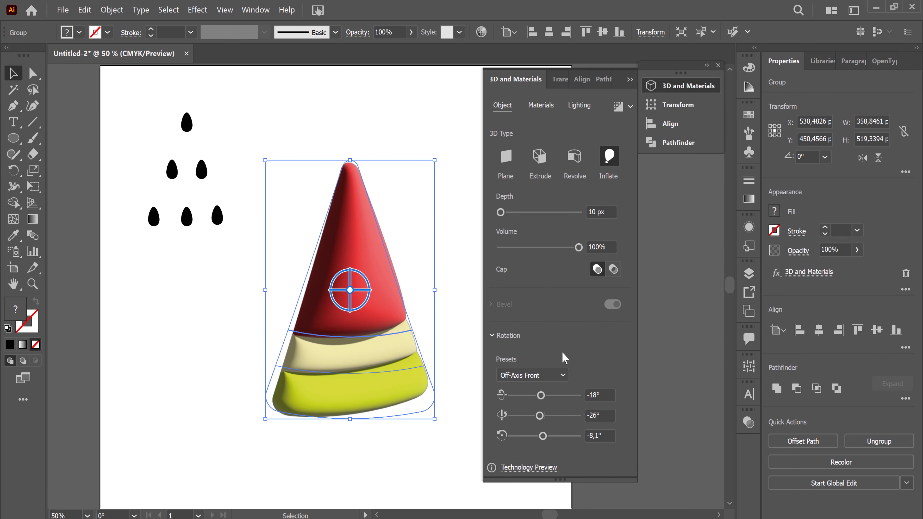
Give the inflated slice a 100 px depth and 45% volume
drag(500, 212, 510, 213)
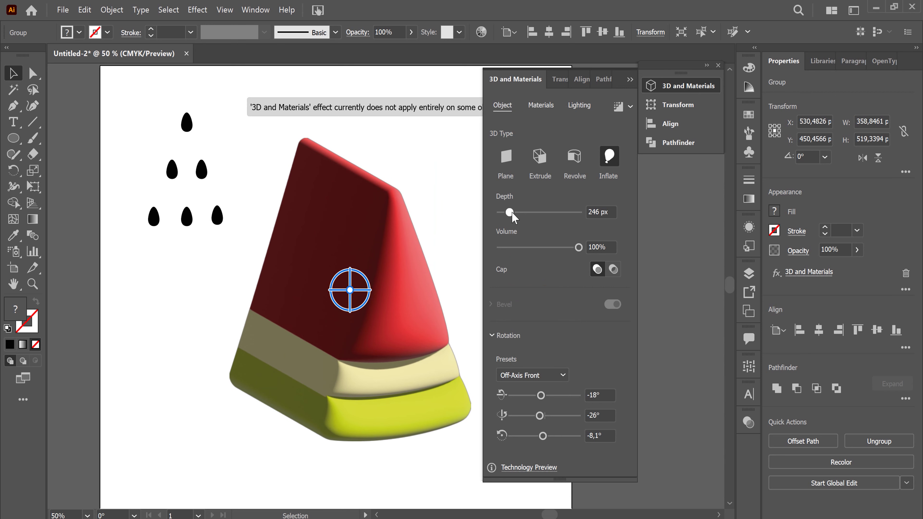
double_click(599, 210)
text(100)
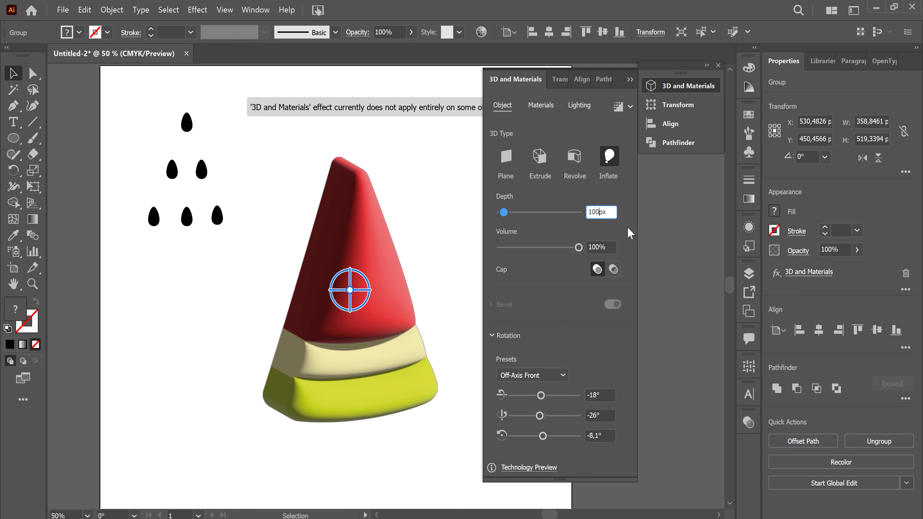
drag(576, 247, 527, 252)
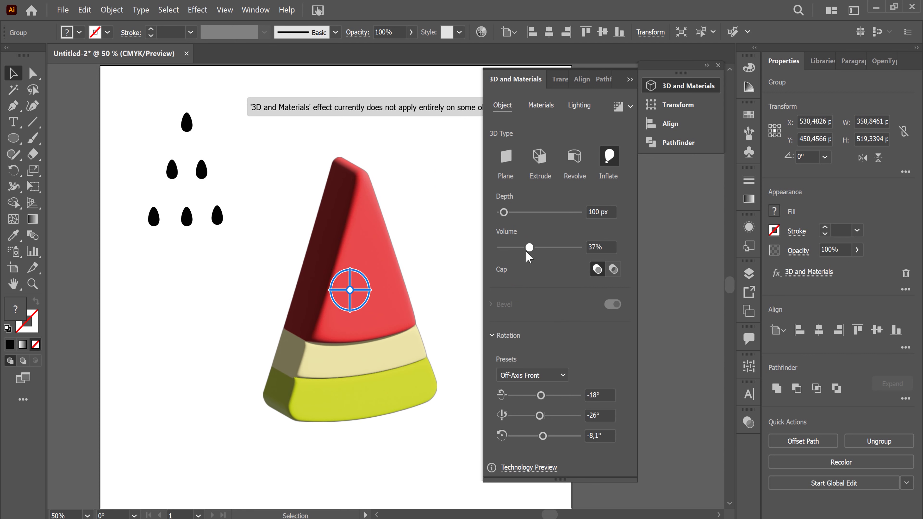
drag(527, 252, 535, 254)
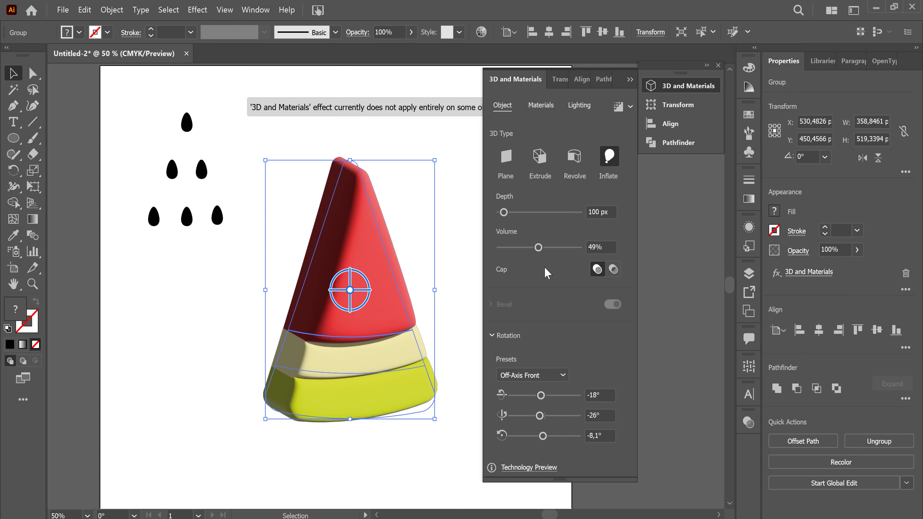
click(595, 248)
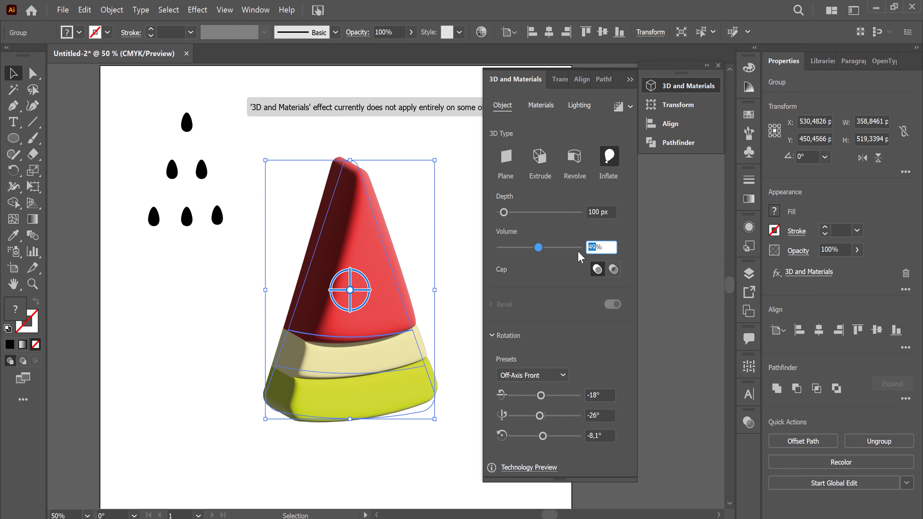
text(45)
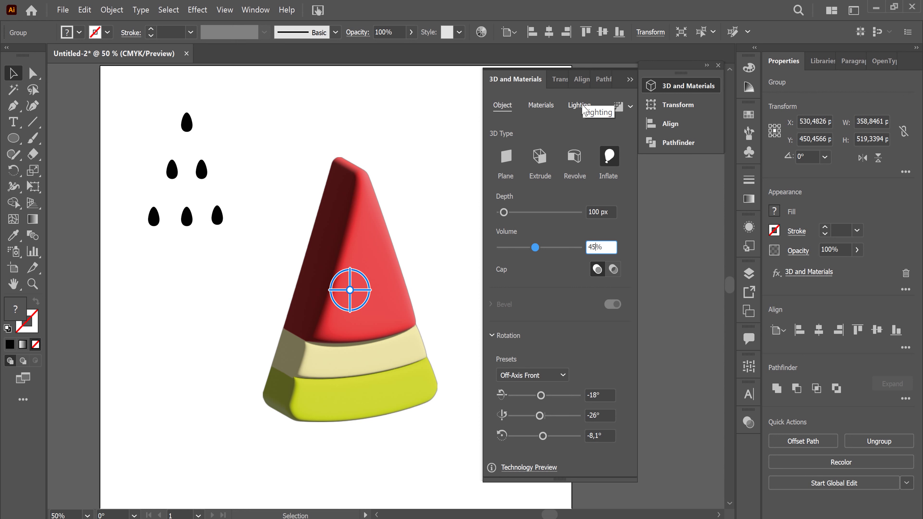
Commit the 45% volume and turn on a shadow positioned below the slice
click(586, 202)
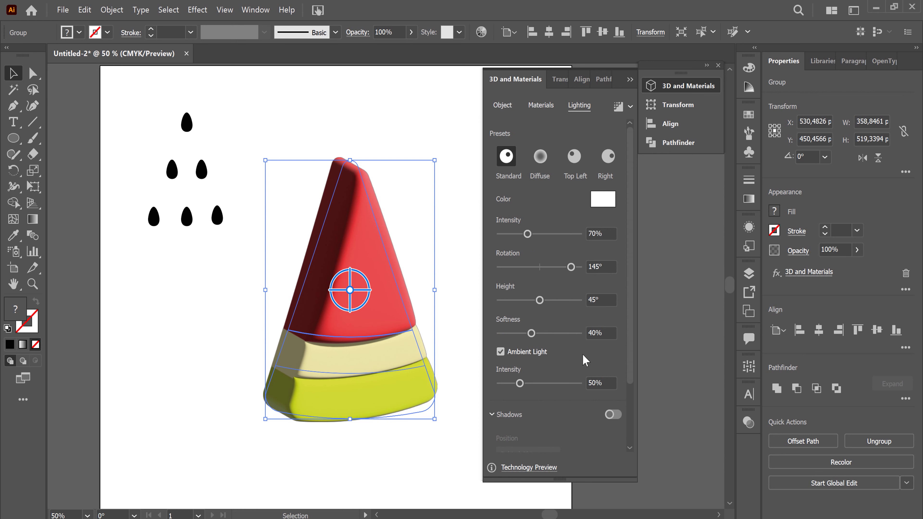
scroll(582, 359, down, 3)
click(620, 337)
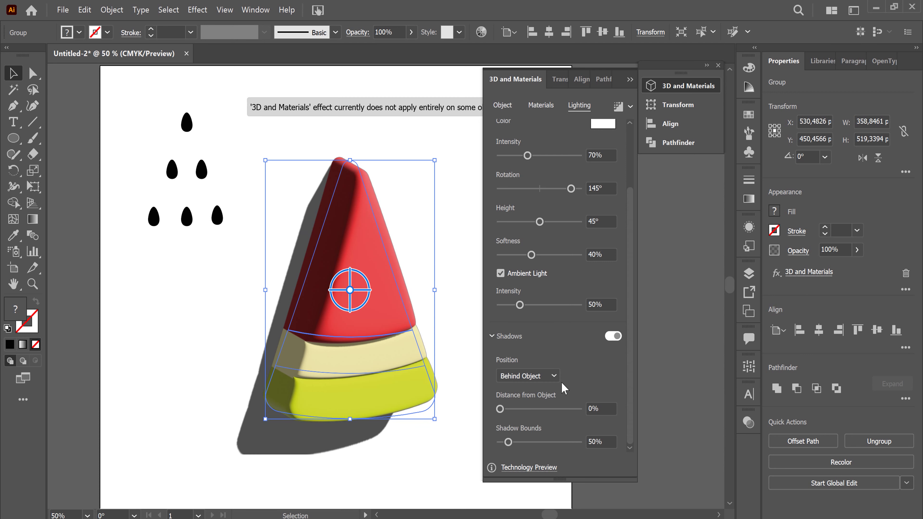
click(549, 377)
click(556, 407)
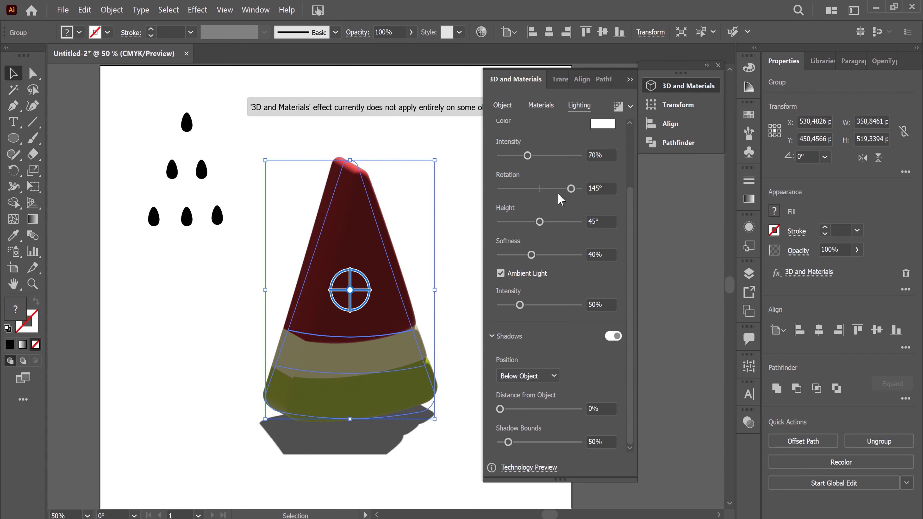
Rotate the light to 24° and widen the shadow bounds to 239%
drag(572, 188, 541, 192)
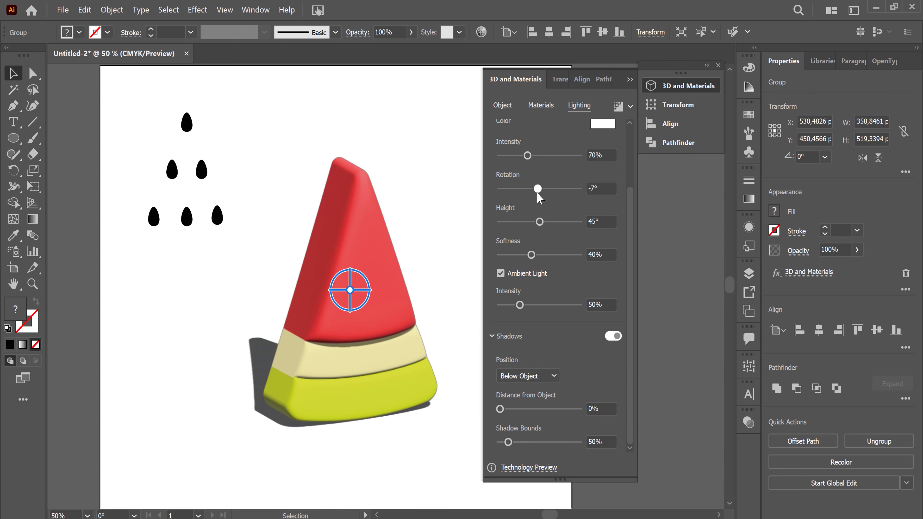
drag(540, 191, 541, 192)
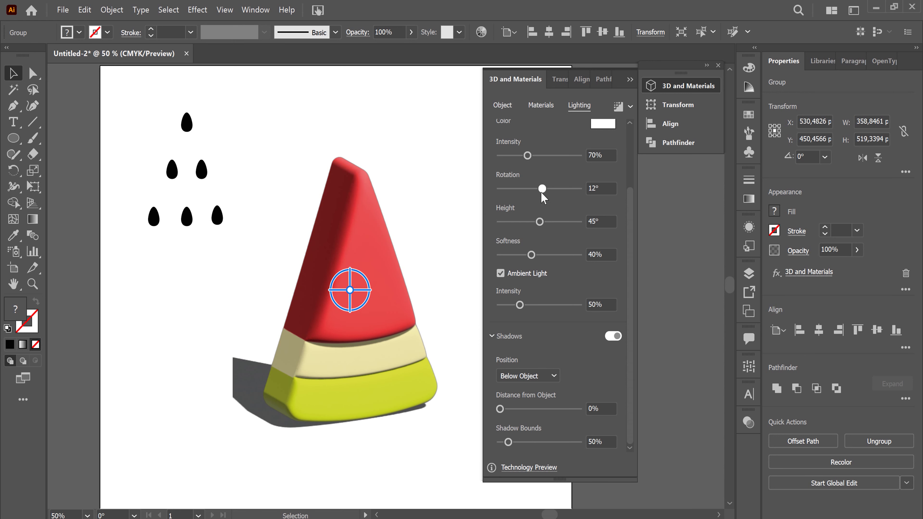
drag(541, 192, 543, 192)
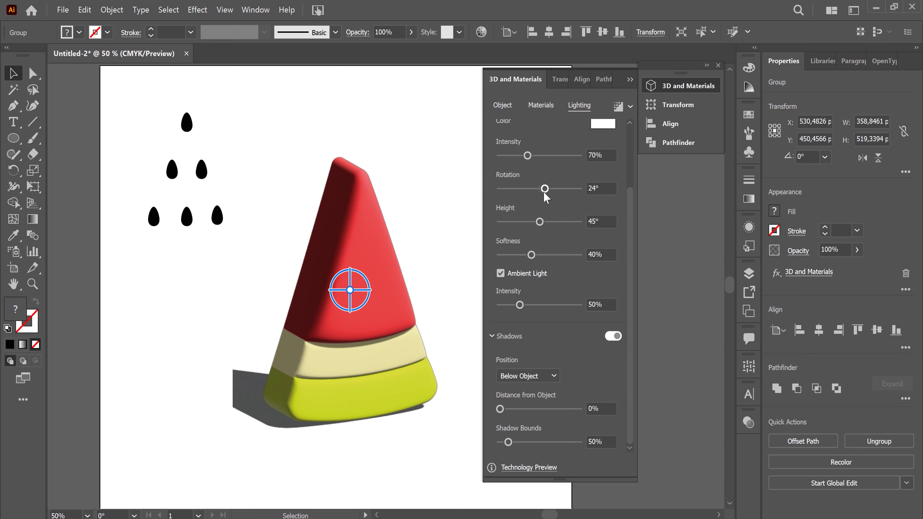
drag(508, 442, 546, 443)
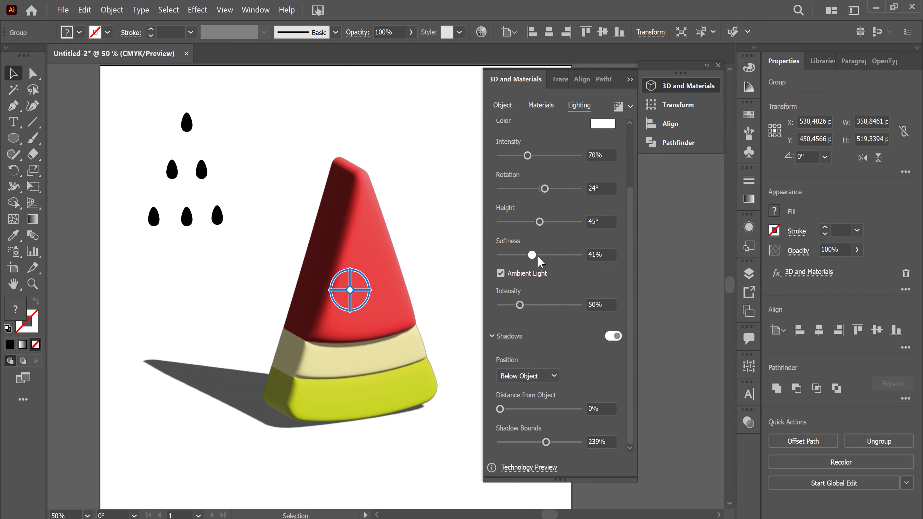
Set light intensity to 103%, softness to 68% and ambient light intensity to 85%
drag(538, 257, 549, 256)
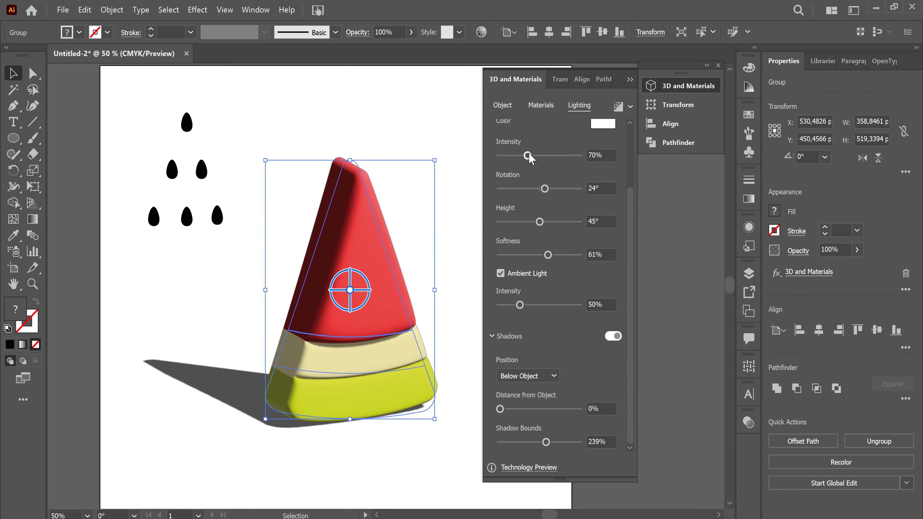
drag(527, 155, 538, 155)
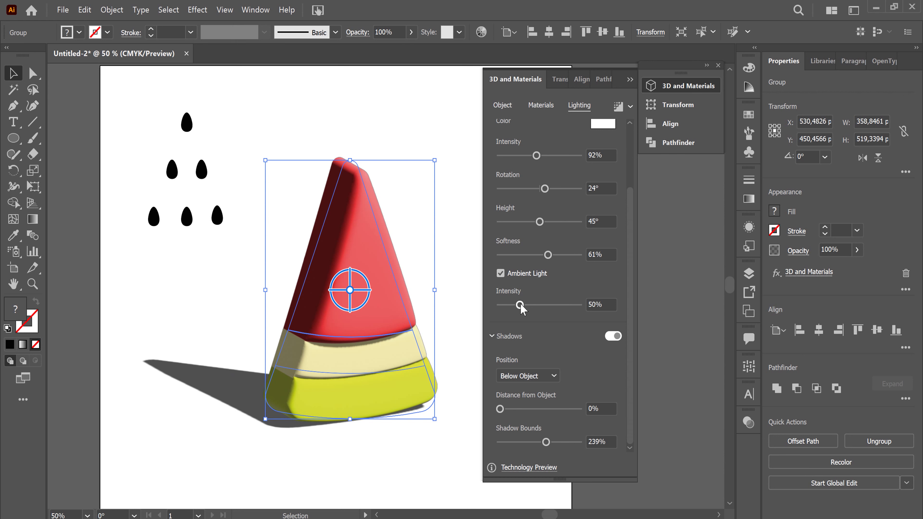
drag(520, 303, 528, 305)
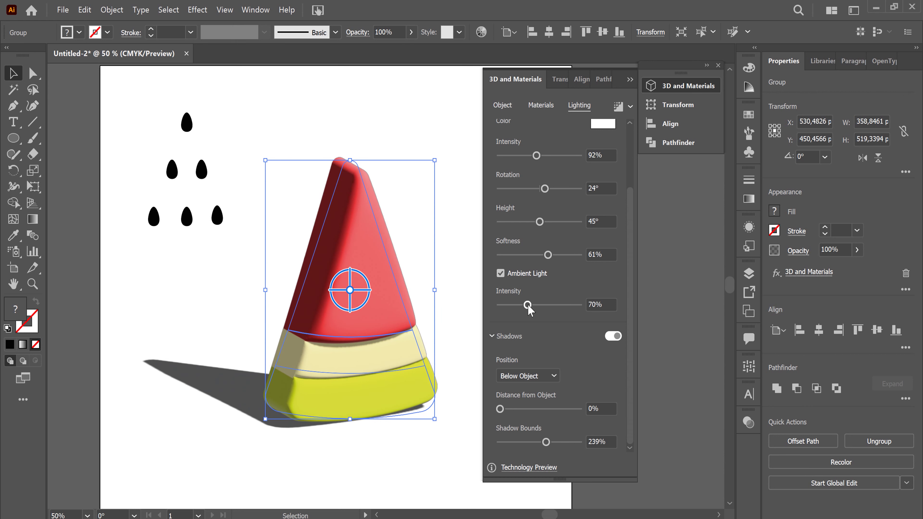
drag(528, 305, 533, 305)
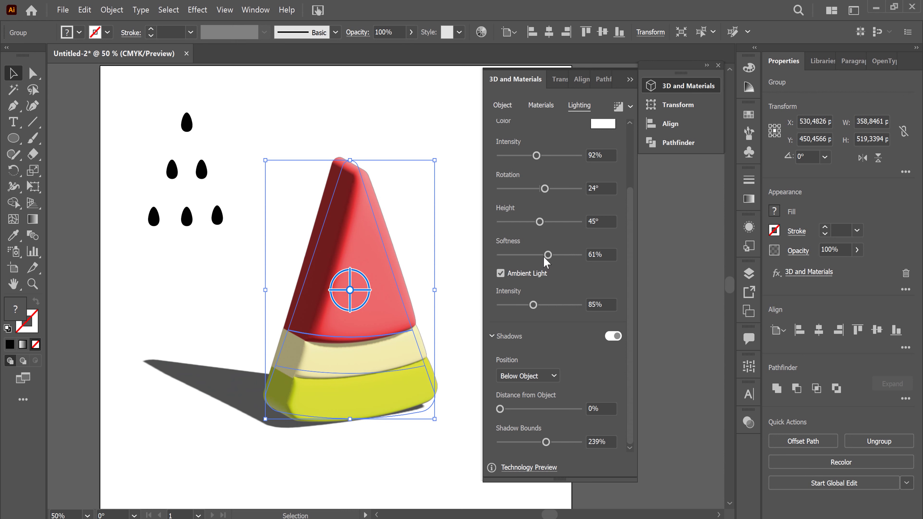
drag(551, 254, 557, 254)
drag(537, 157, 542, 158)
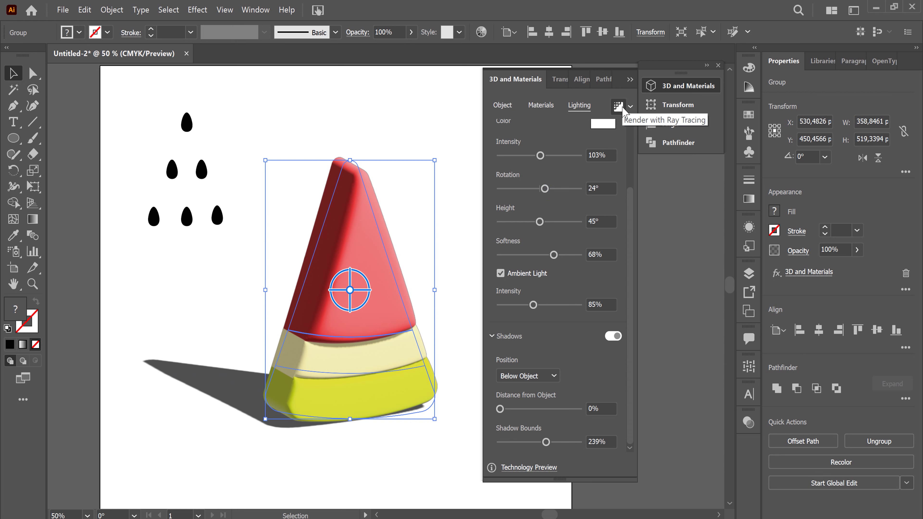
Turn on Ray Tracing in the render settings and nudge the slice slightly right
click(631, 106)
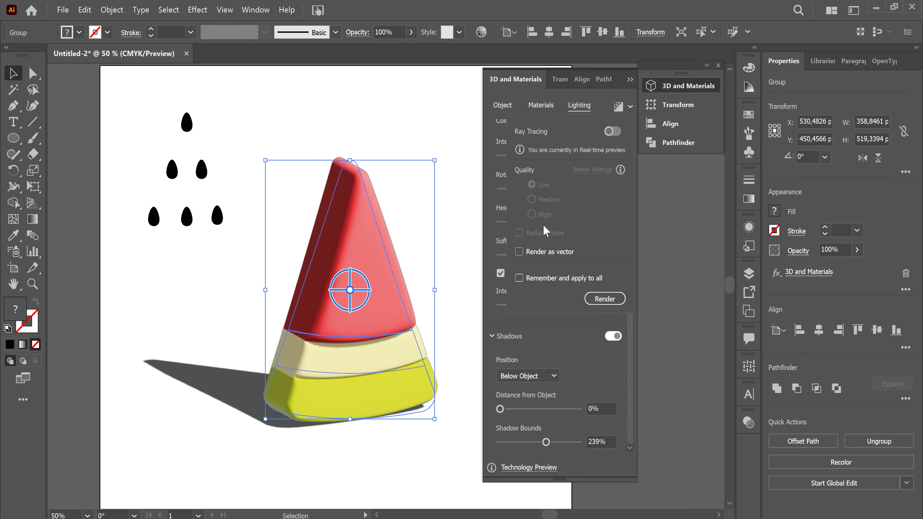
click(613, 131)
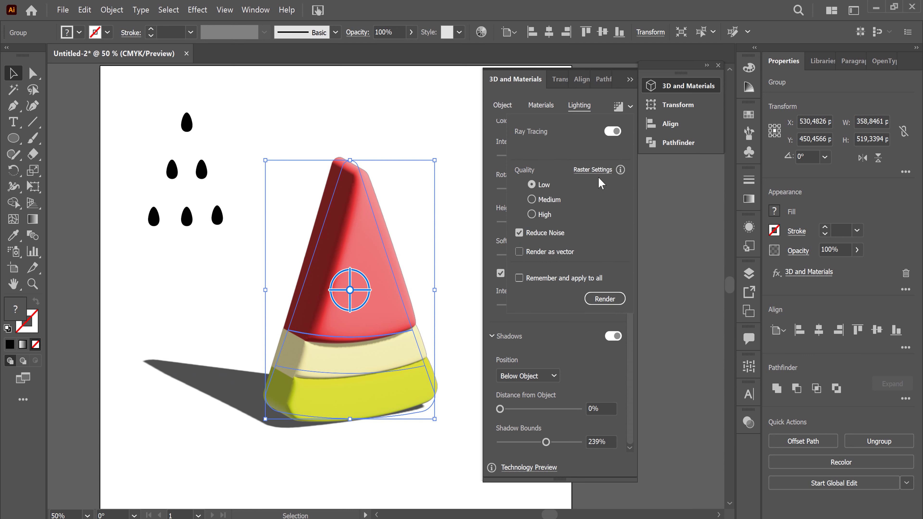
click(532, 214)
key(Escape)
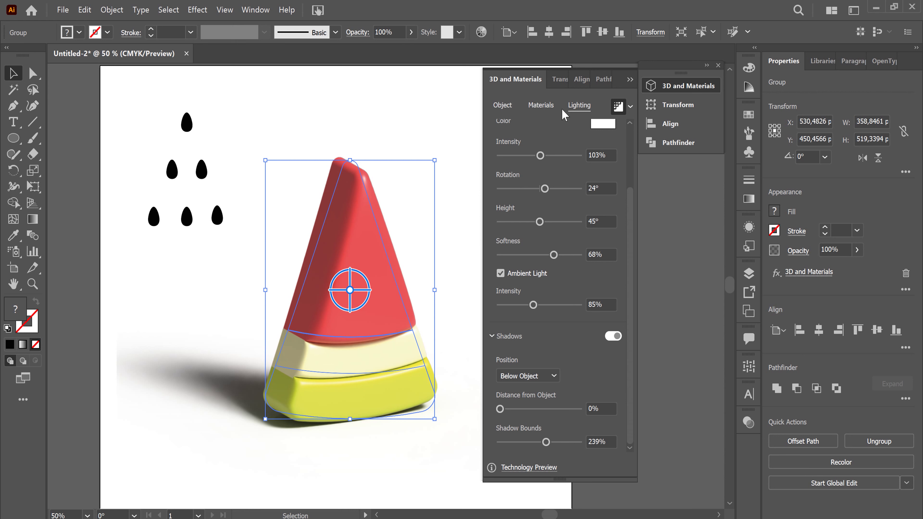
mouse_move(396, 393)
mouse_down()
mouse_move(400, 360)
mouse_move(369, 350)
mouse_up()
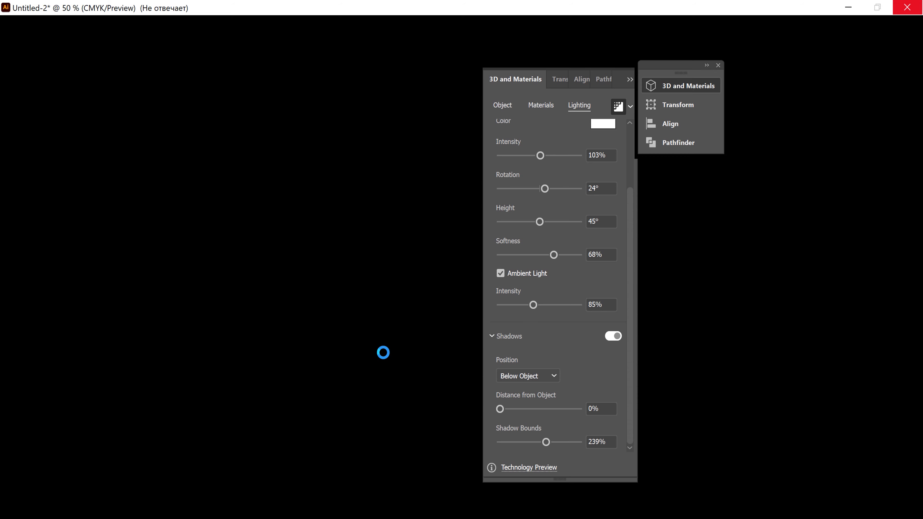
Drop the slice in place, expand its 3D appearance into regular artwork, and deselect
drag(439, 296, 439, 297)
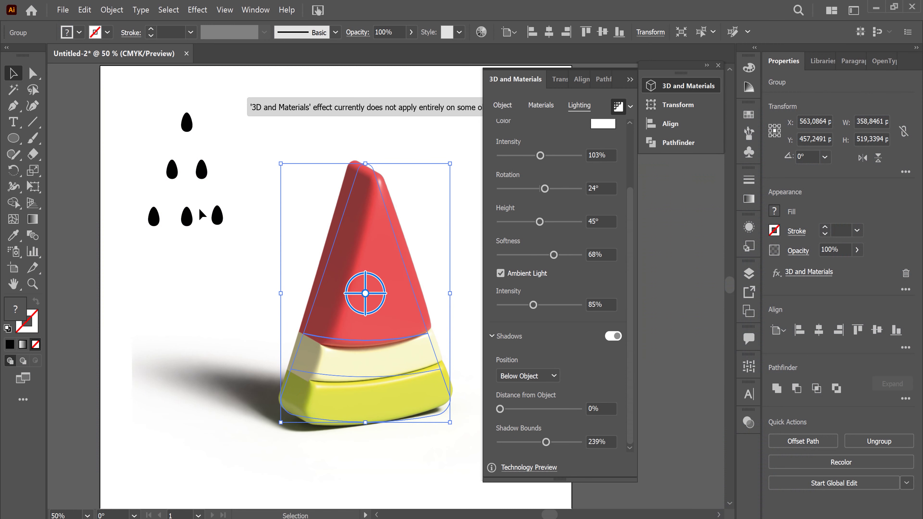
click(112, 10)
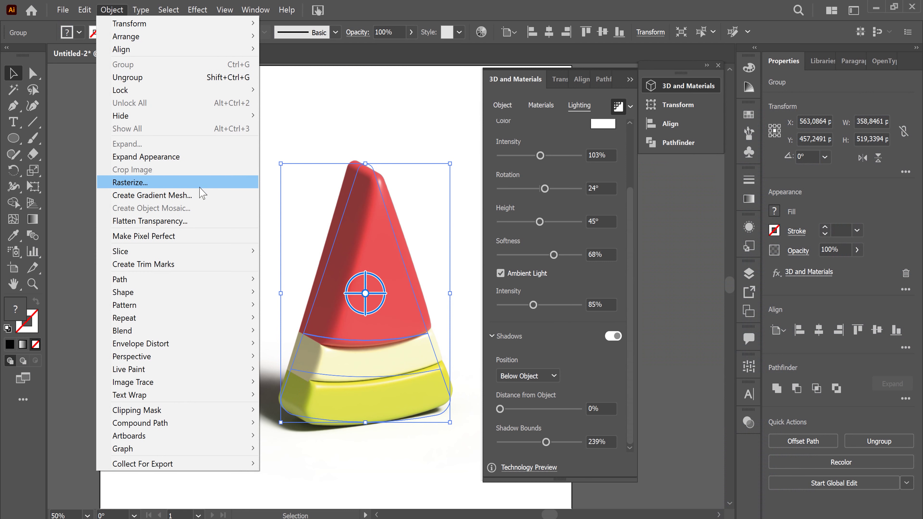
click(146, 157)
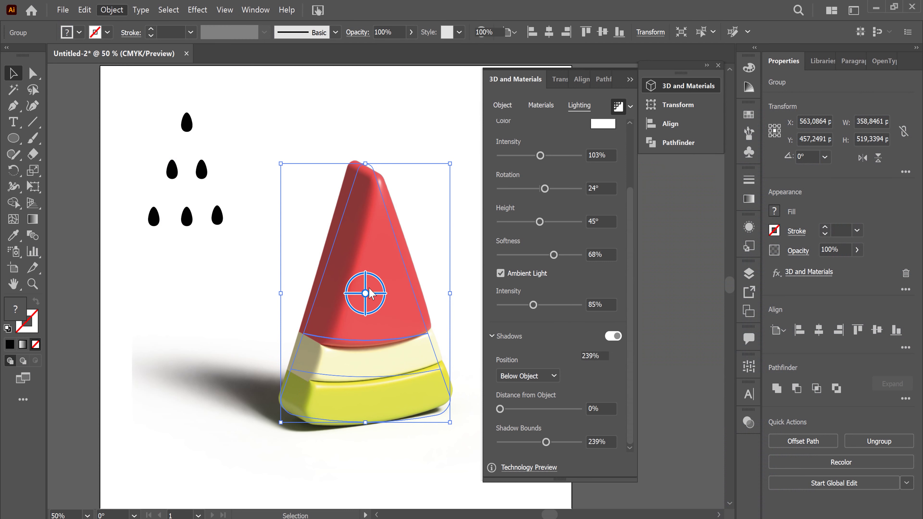
click(202, 198)
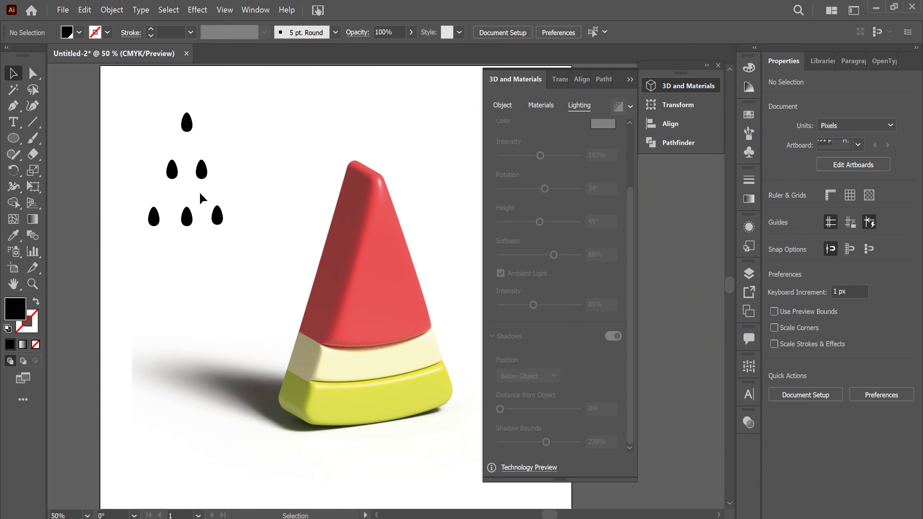
Move the seed group onto the red flesh and make the seeds Inflate 3D shapes
click(220, 220)
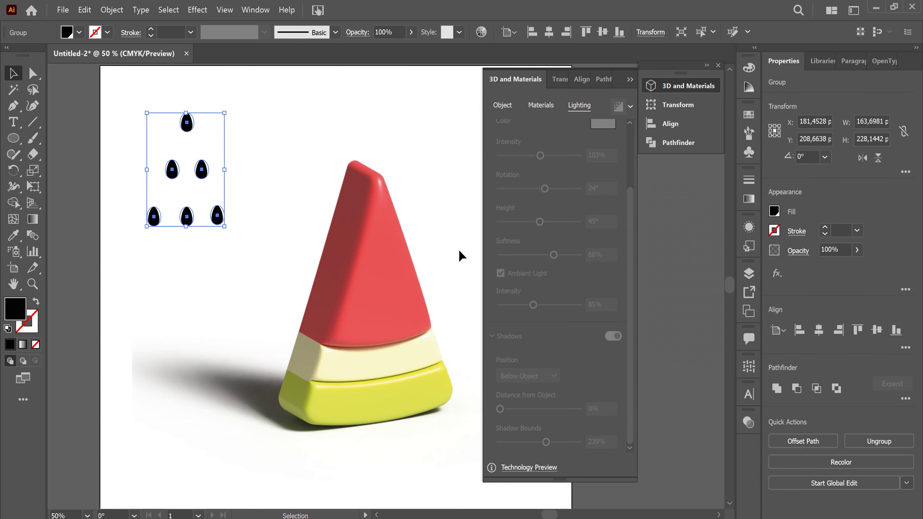
drag(218, 220, 417, 329)
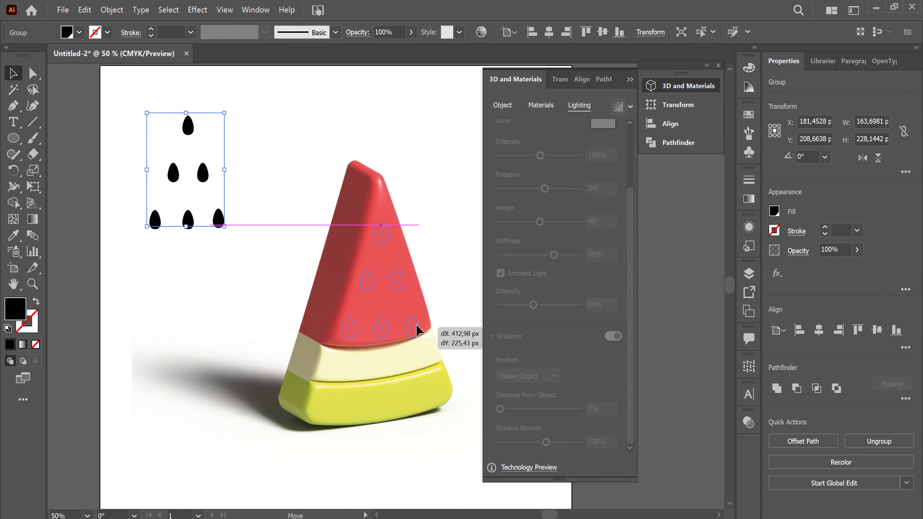
drag(418, 329, 415, 322)
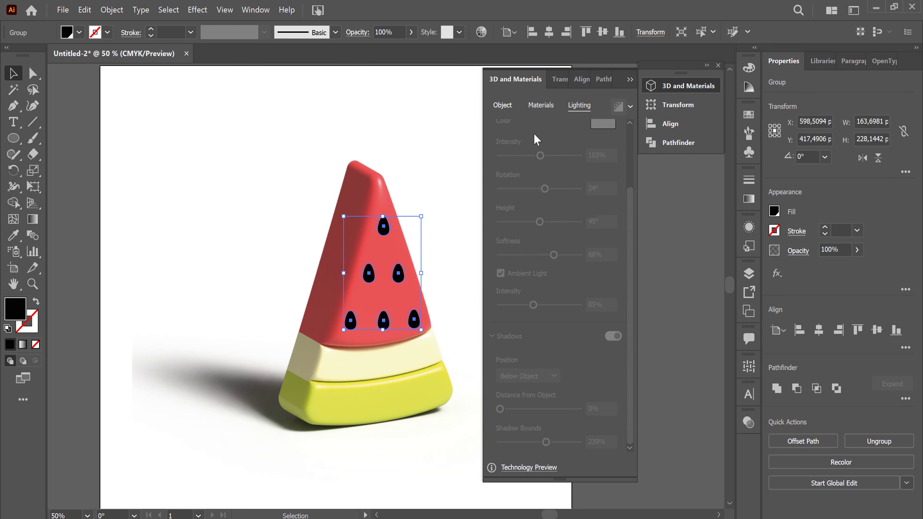
click(610, 162)
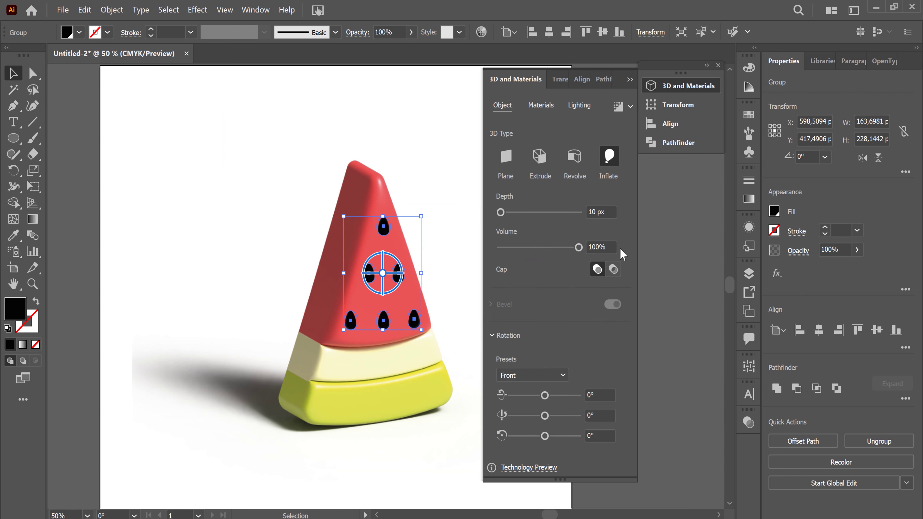
Tilt the seeds to the Off-Axis Front preset and increase their depth slightly
click(549, 375)
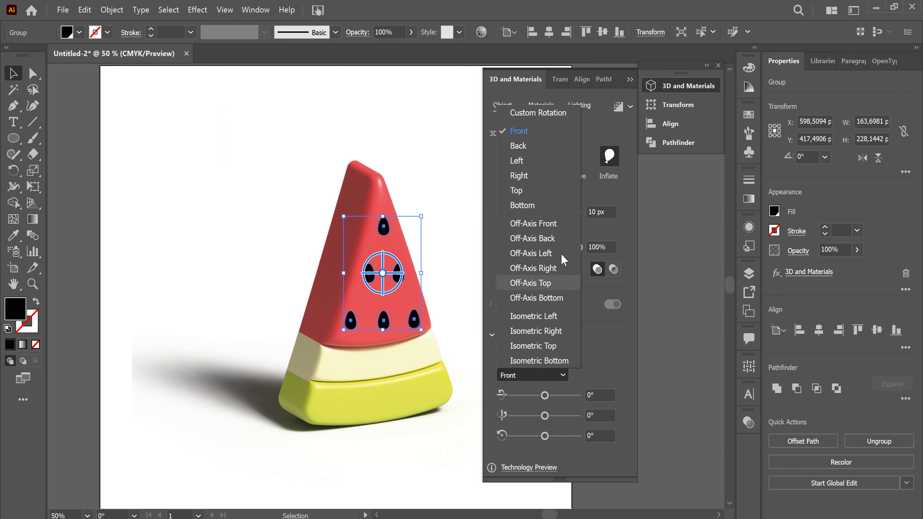
click(558, 226)
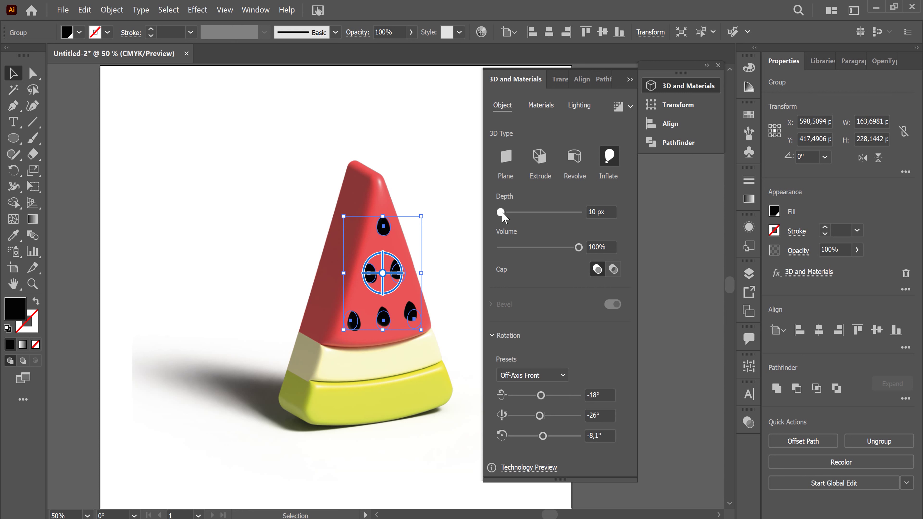
drag(507, 217, 510, 219)
key(ctrl+shift+a)
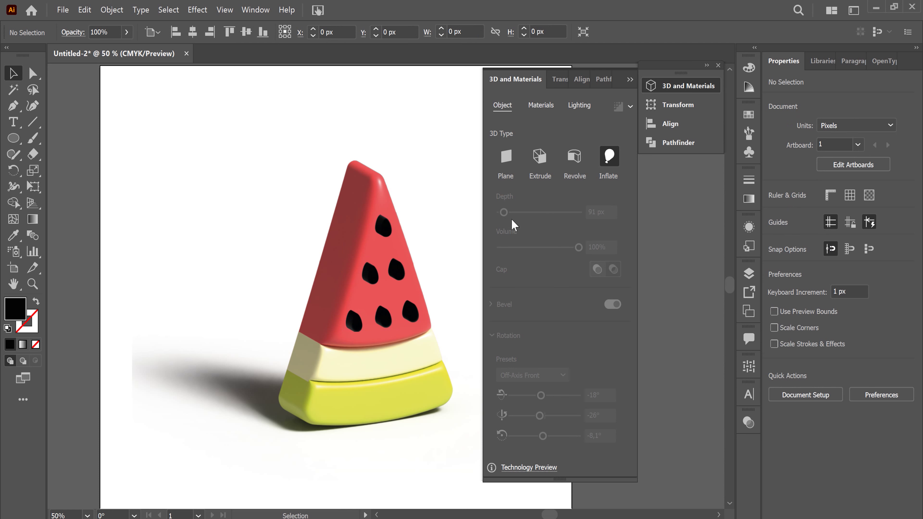
click(398, 274)
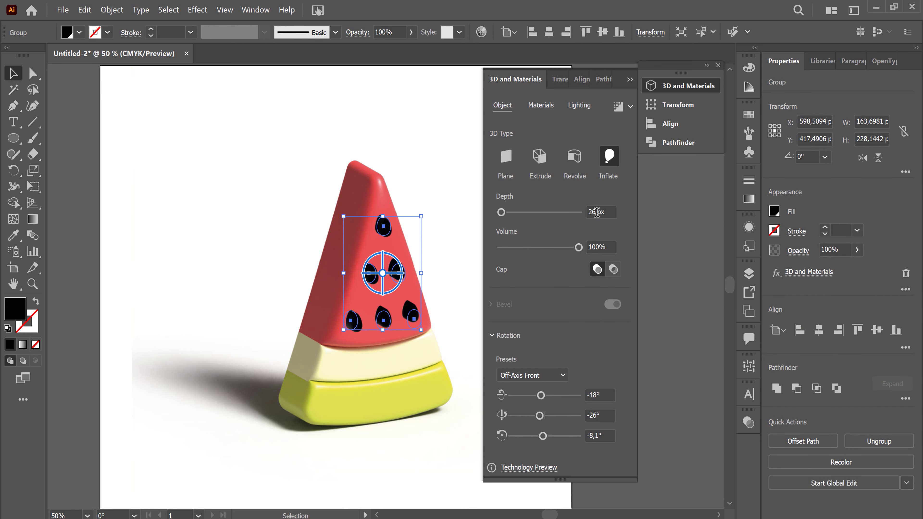
Try a 15 px depth on the seeds, deselecting to preview the render
double_click(592, 212)
text(1)
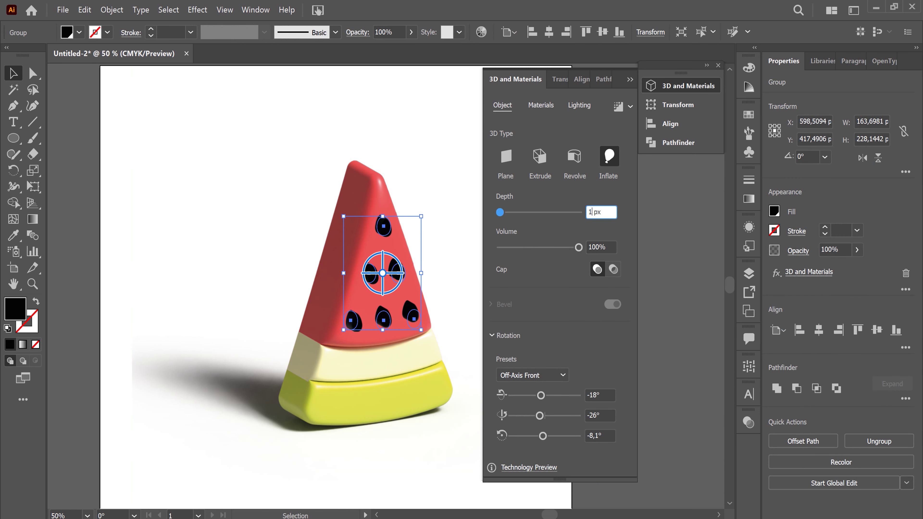
text(5)
key(Tab)
key(Tab)
key(Tab)
key(Tab)
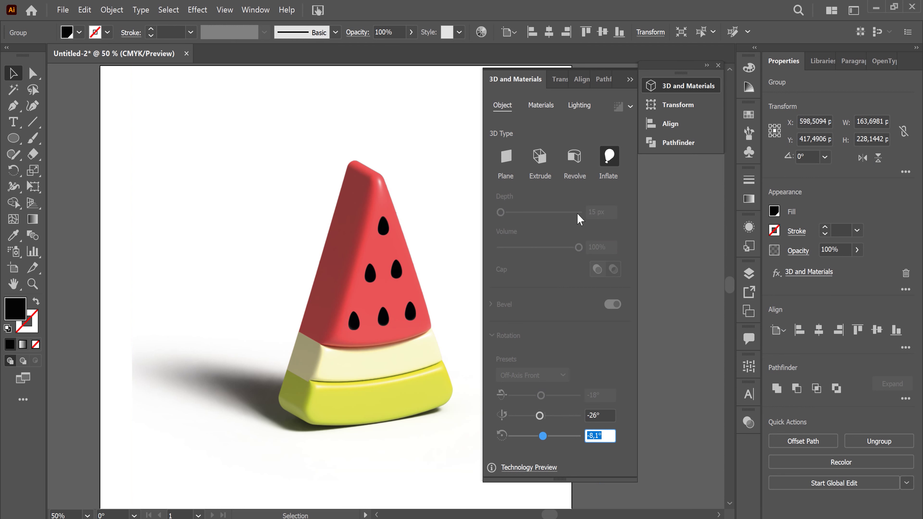
key(ctrl+shift+a)
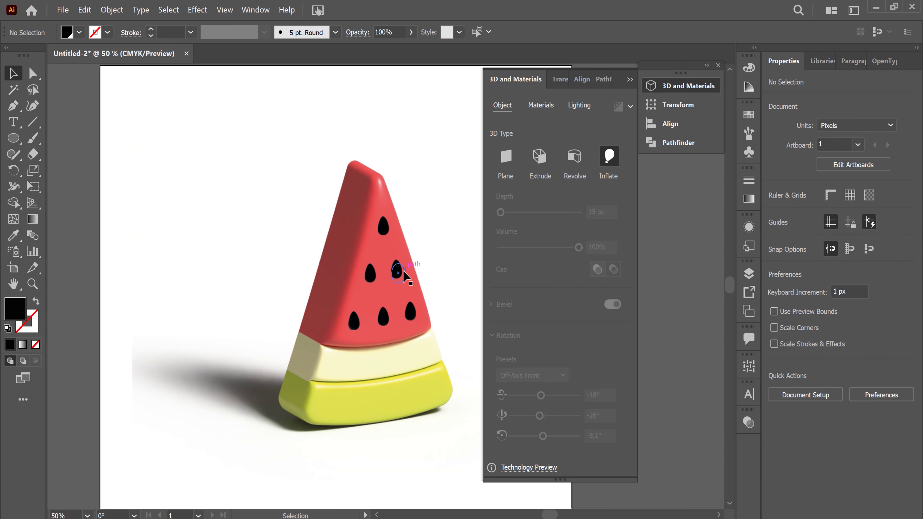
click(397, 271)
click(593, 211)
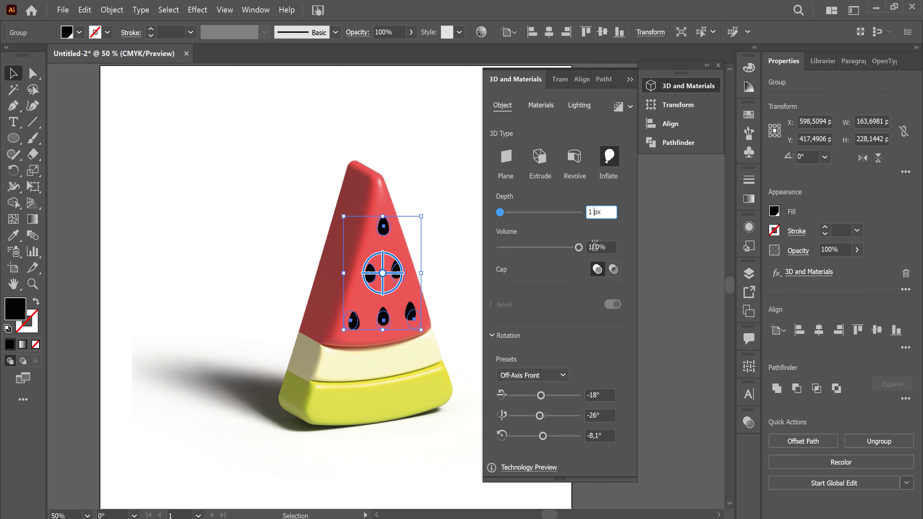
text(5)
key(Tab)
key(Tab)
key(Tab)
key(ctrl+shift+a)
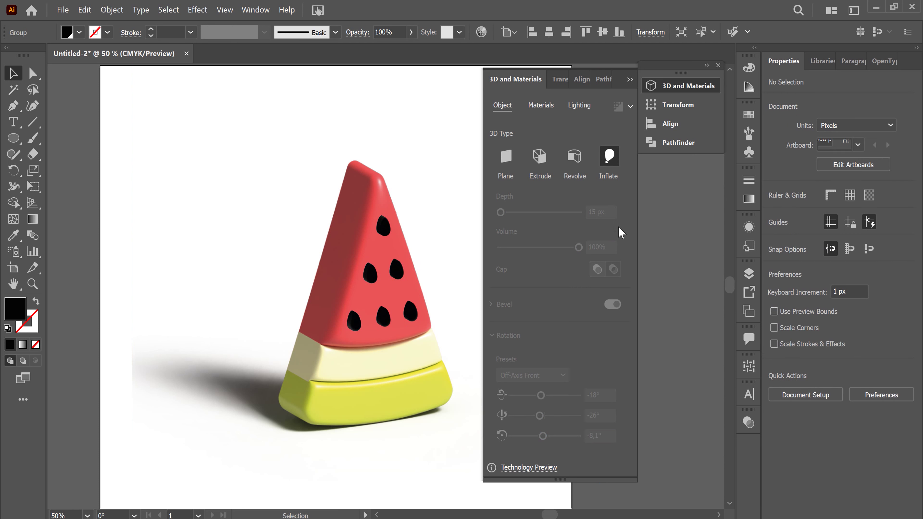
Settle on a 10 px seed depth and show the seeds' lighting settings
click(398, 238)
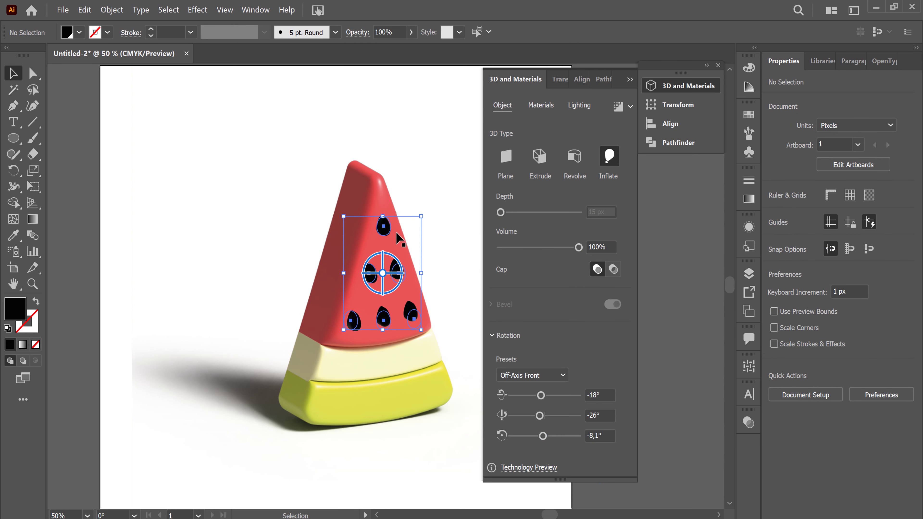
double_click(589, 212)
text(10)
key(Tab)
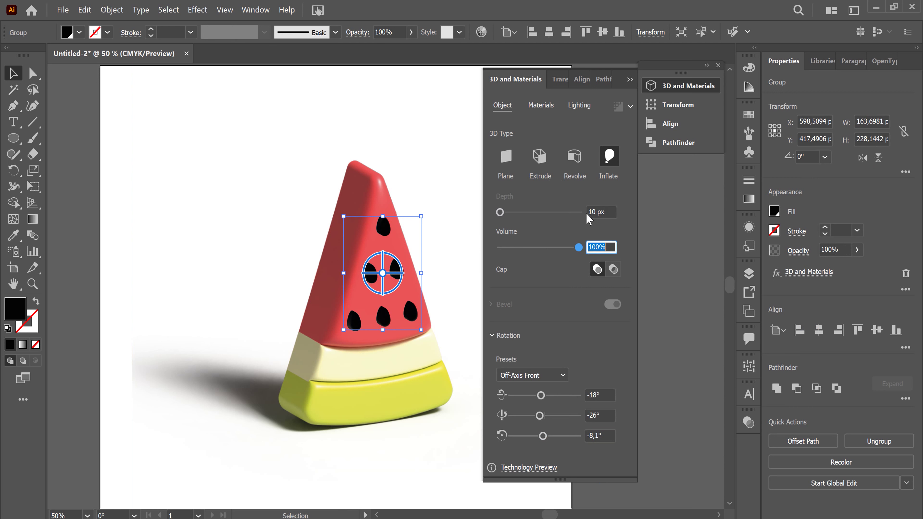
key(Tab)
key(Tab)
key(Tab)
key(ctrl+shift+a)
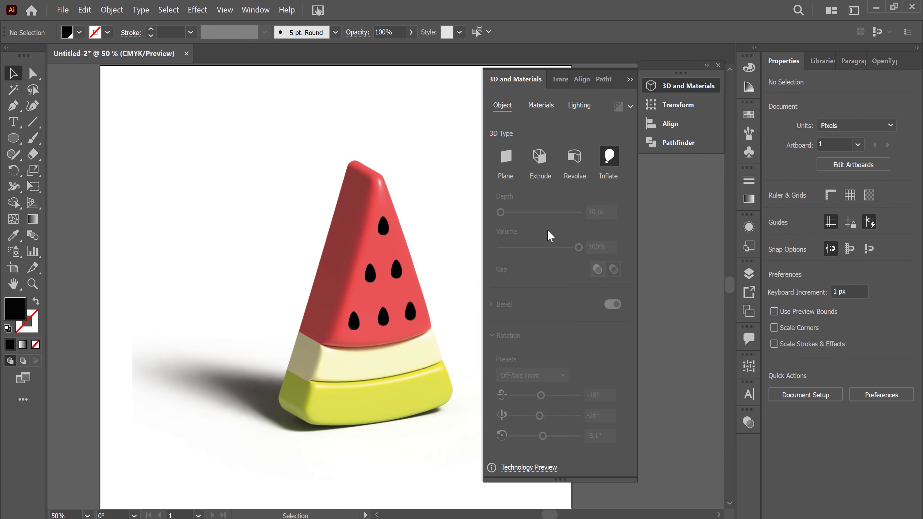
click(397, 273)
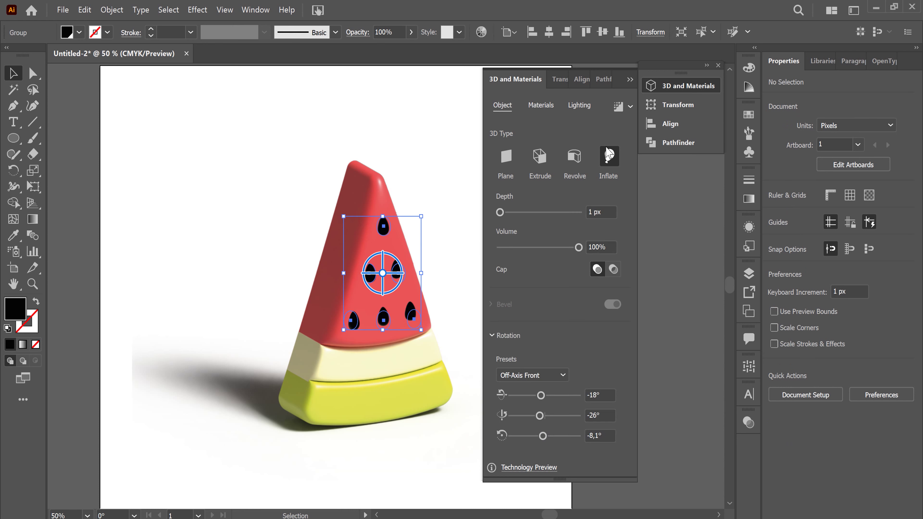
click(579, 105)
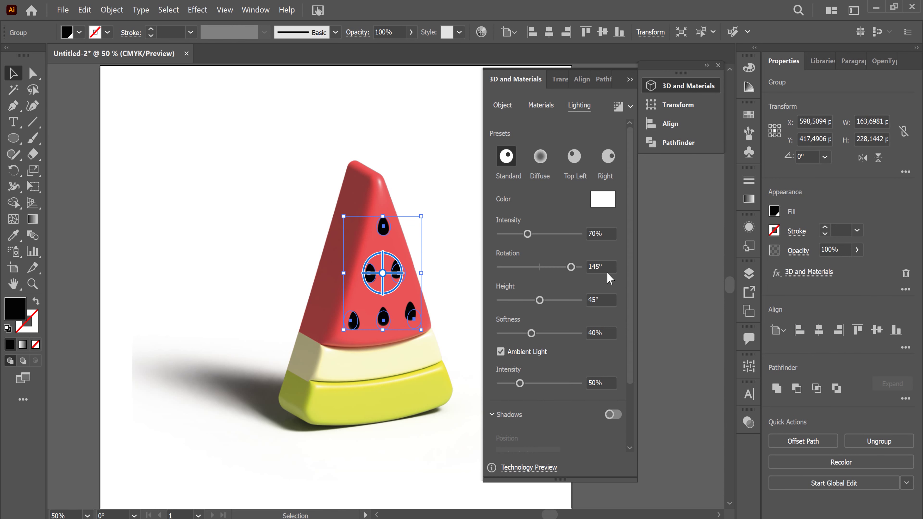
Render the seeds with ray tracing and rotate their light to -60°
click(619, 106)
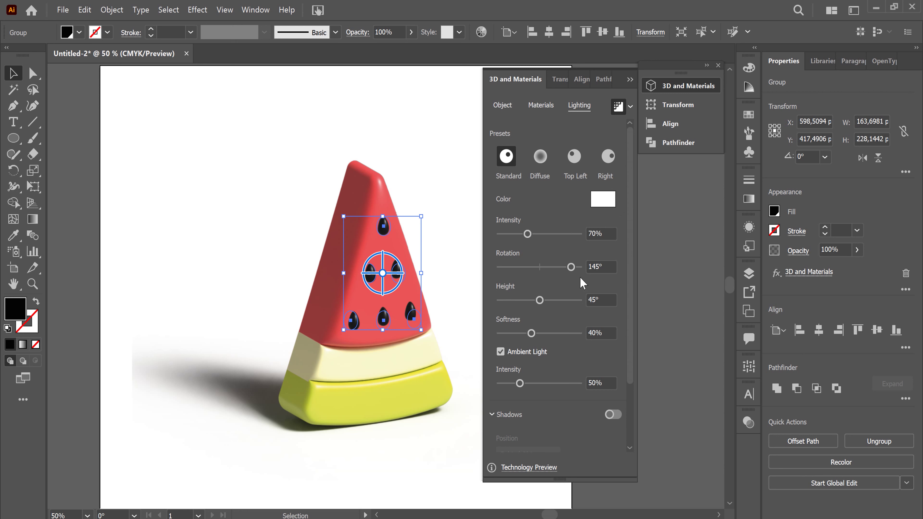
drag(572, 268, 526, 267)
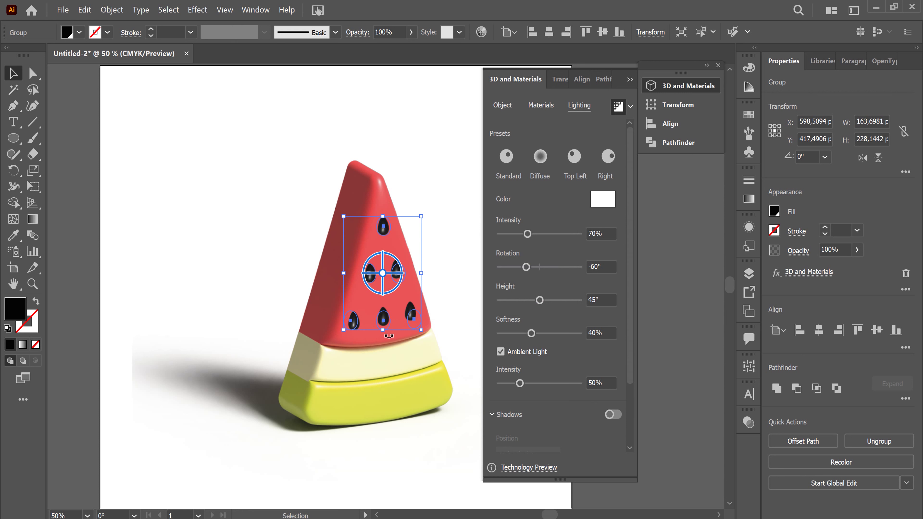
click(436, 161)
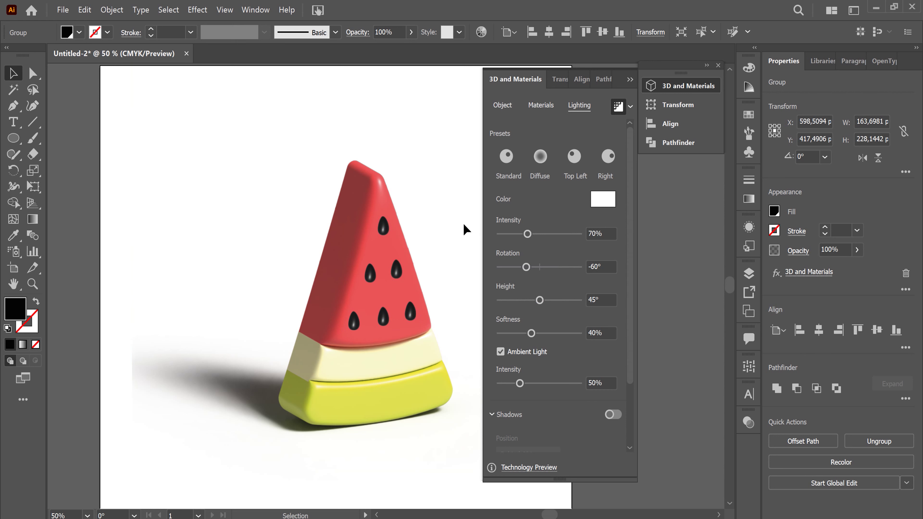
click(399, 277)
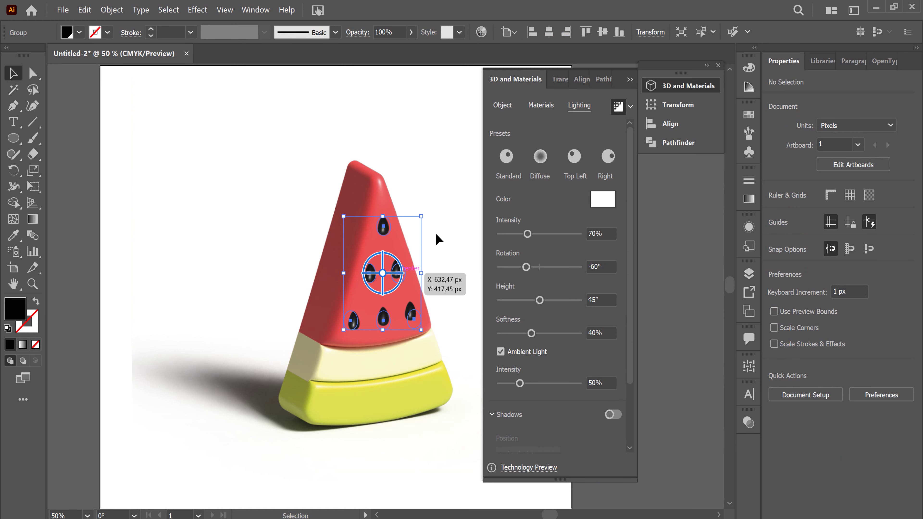
click(111, 10)
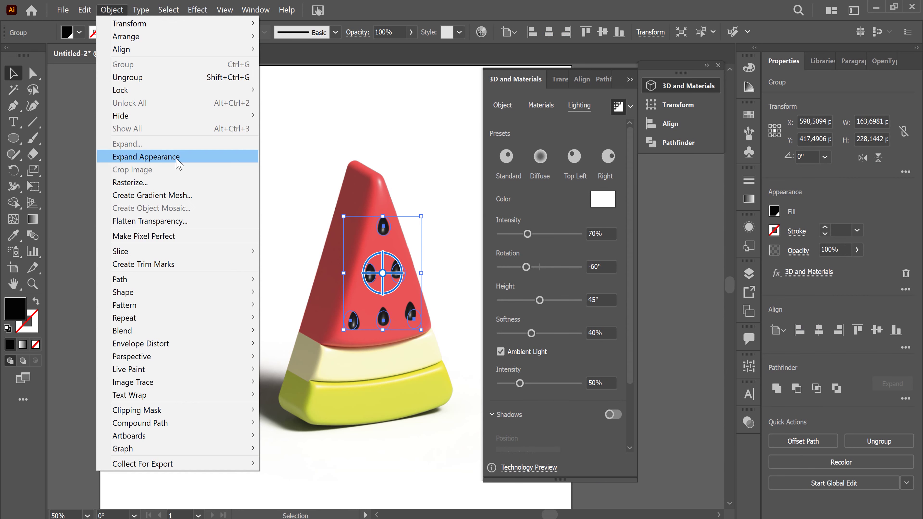
Expand the seeds' 3D appearance into an image, collapse the 3D panel, and zoom out
click(171, 160)
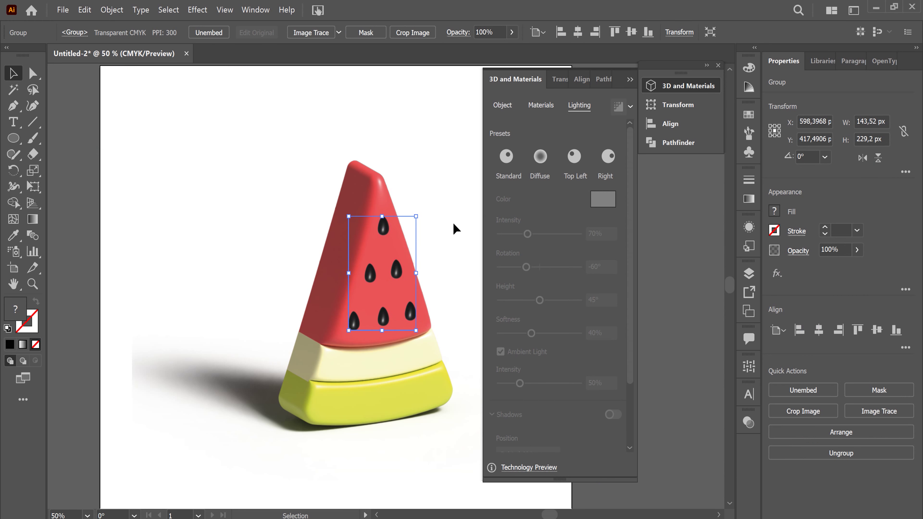
click(630, 81)
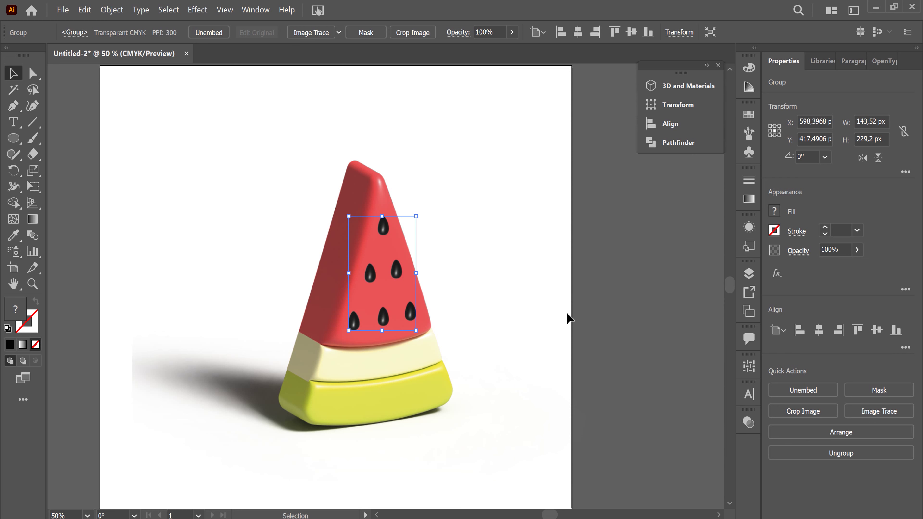
key(ctrl+minus)
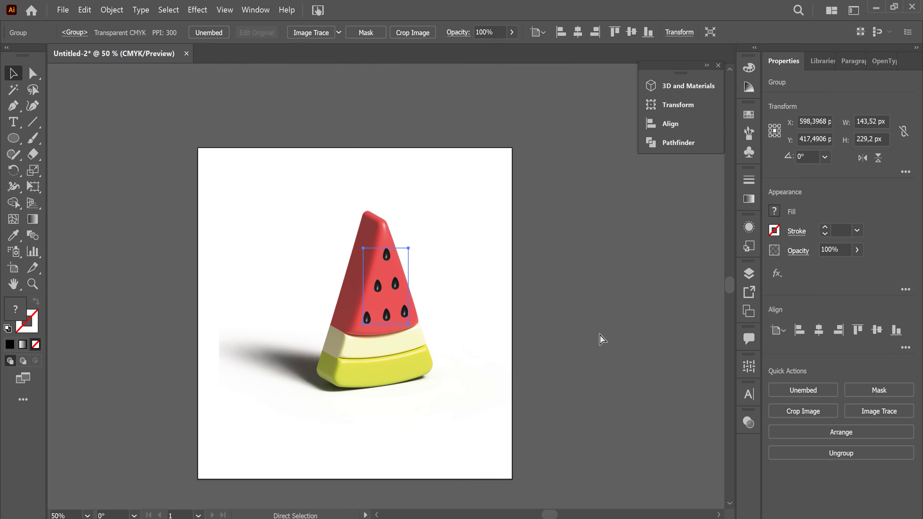
key(ctrl+minus)
Move the slice and seeds together to the artboard centre at X 500, Y 500
drag(220, 152, 536, 471)
drag(394, 312, 378, 324)
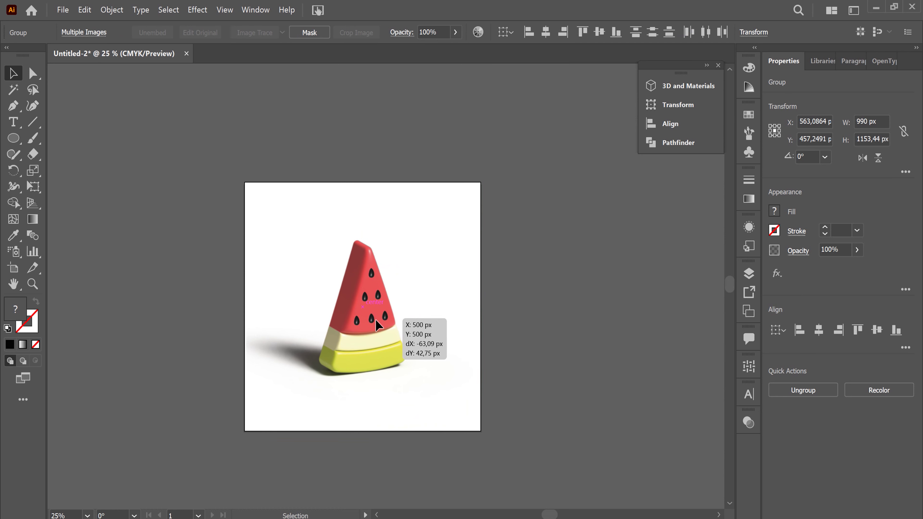
drag(378, 324, 378, 325)
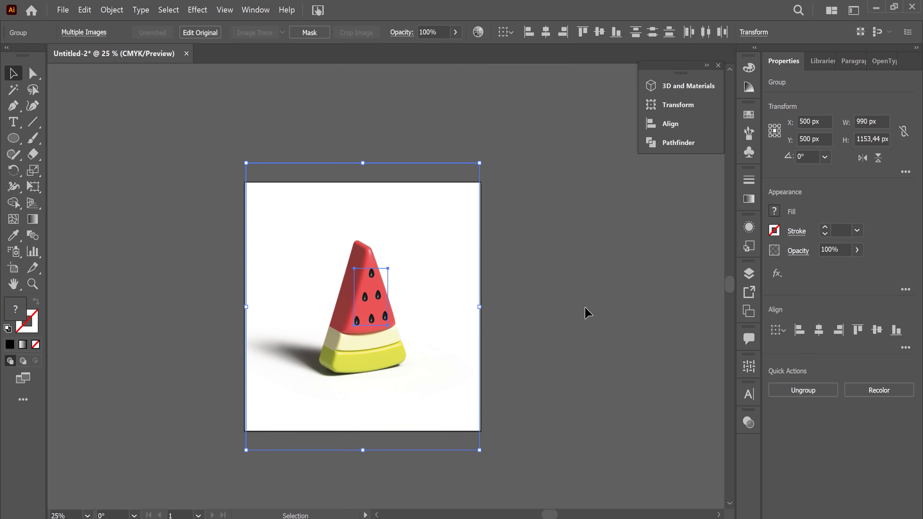
click(591, 320)
click(13, 138)
click(47, 138)
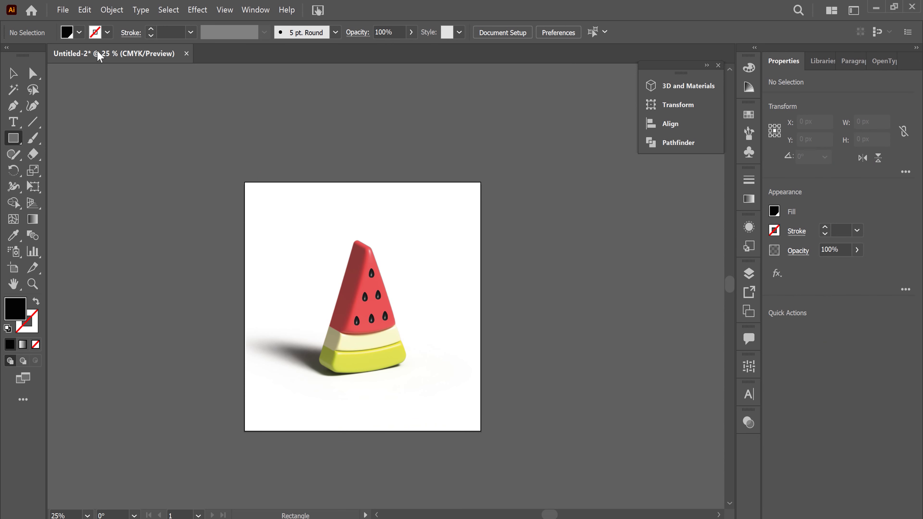
Draw a 1000 px light cyan square covering the artboard
click(79, 32)
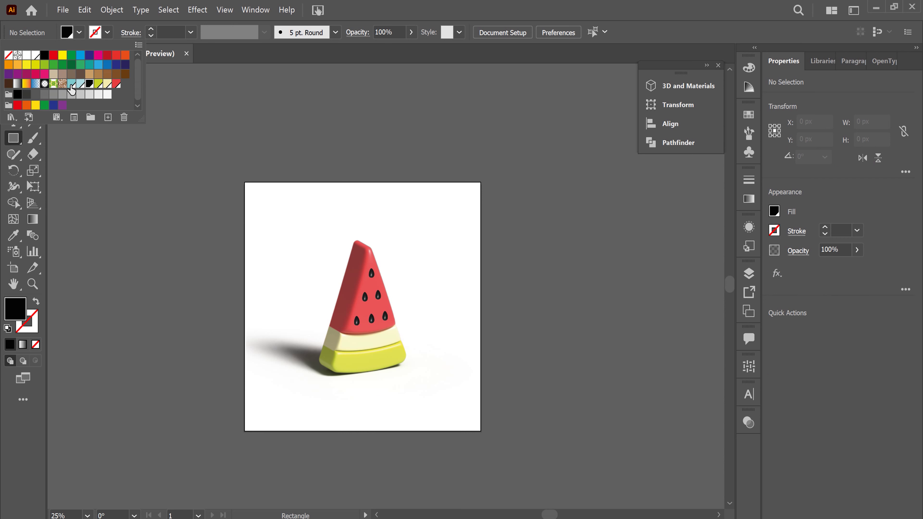
click(71, 84)
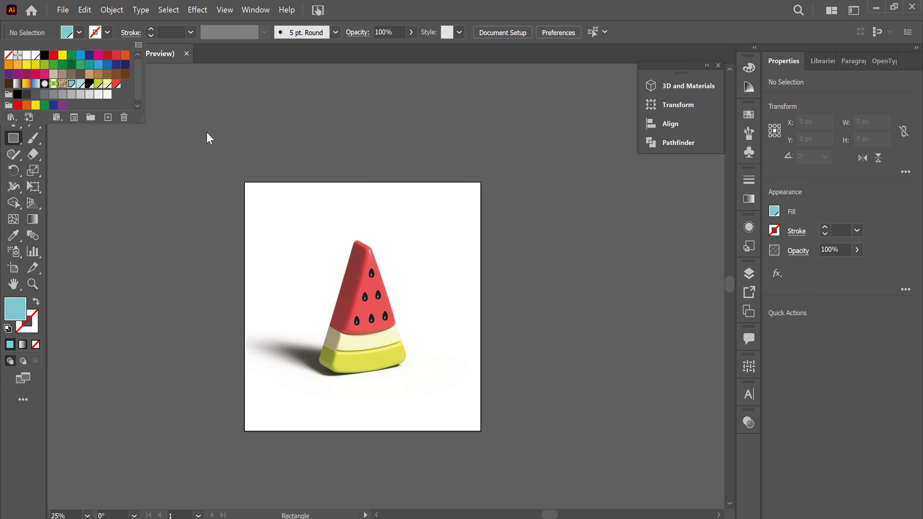
click(209, 138)
drag(244, 183, 482, 431)
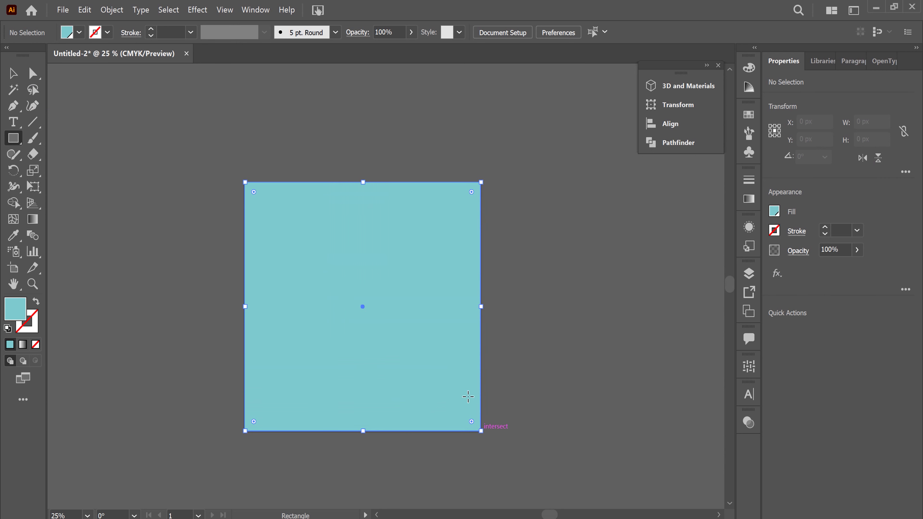
click(17, 79)
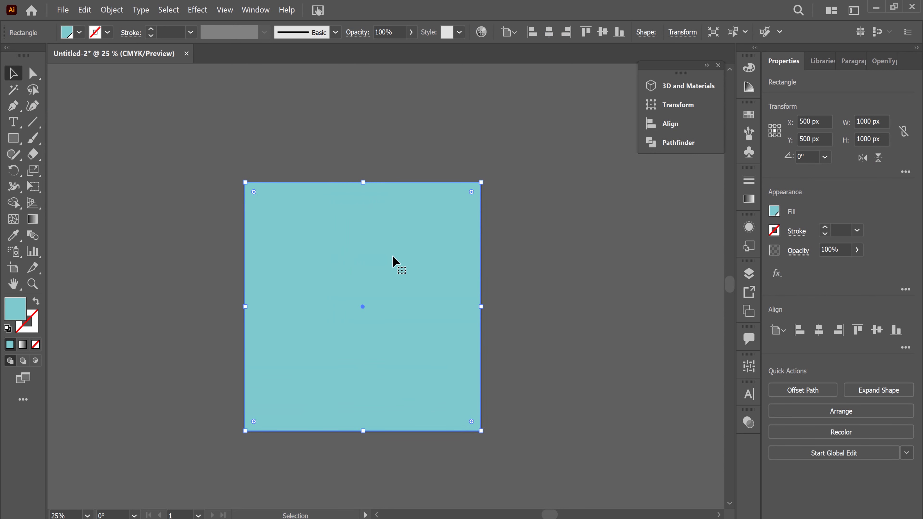
Send the cyan square to the back, behind the watermelon slice
key(ctrl+plus)
right_click(415, 270)
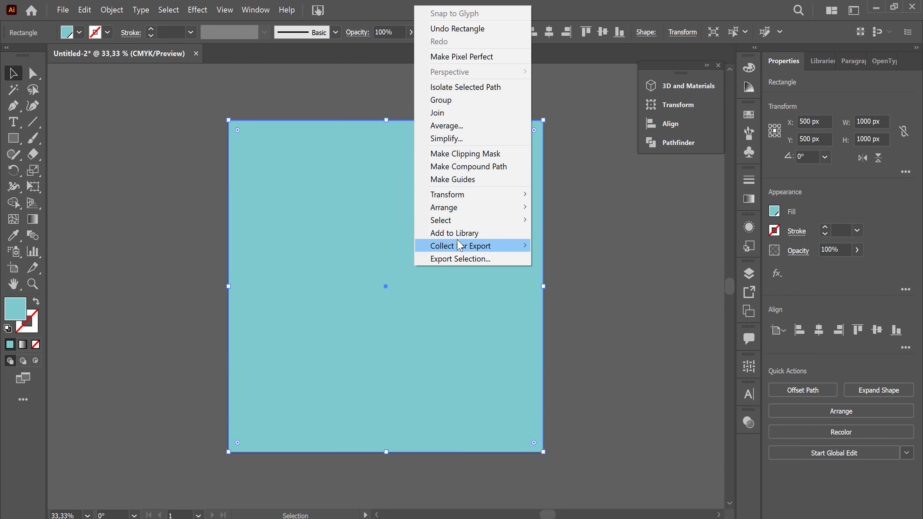
mouse_move(444, 207)
click(565, 251)
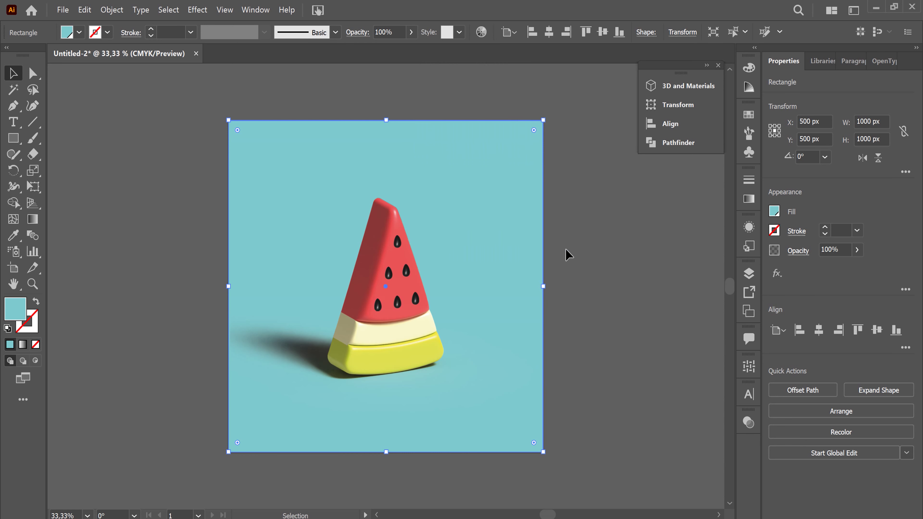
click(749, 200)
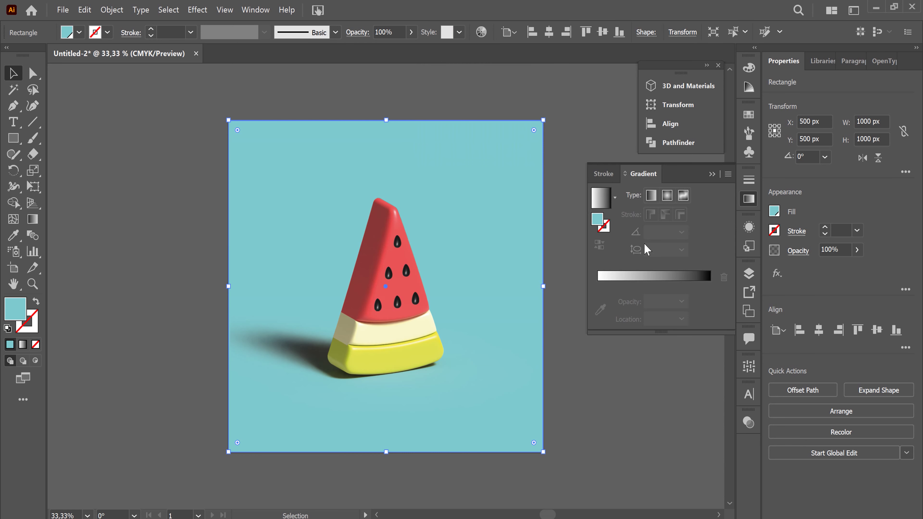
Apply a 90° linear gradient to the square and make its starting stop pale cyan
click(652, 196)
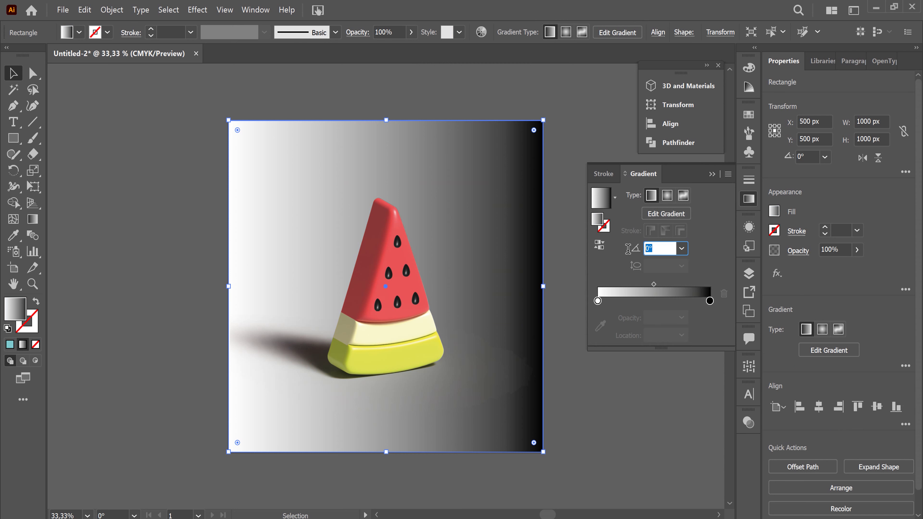
text(90)
key(Return)
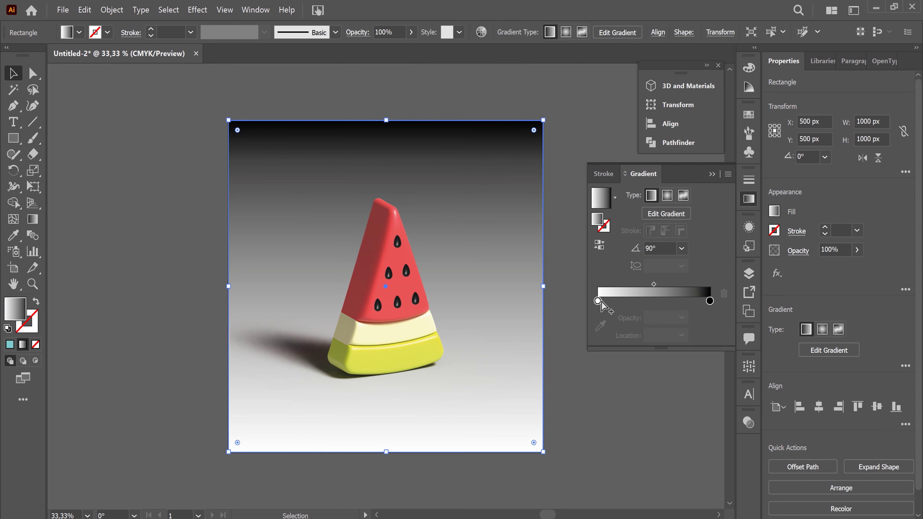
click(598, 301)
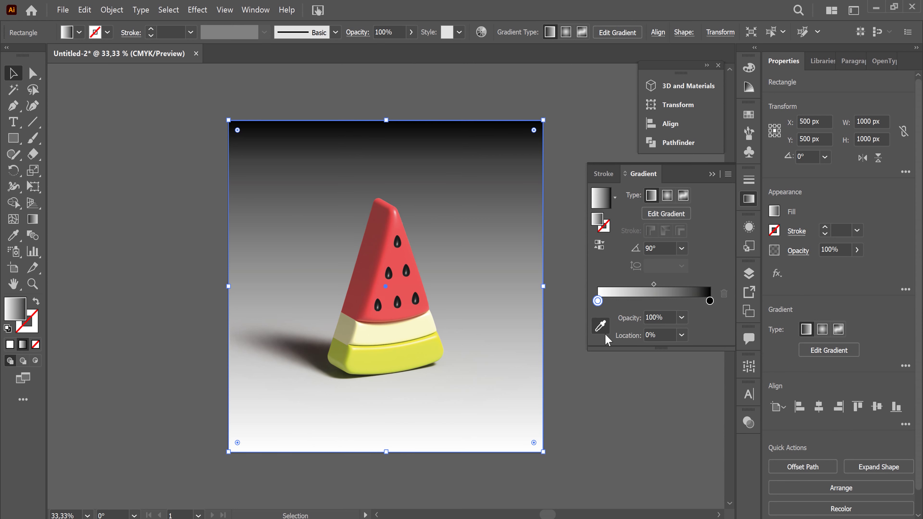
double_click(598, 301)
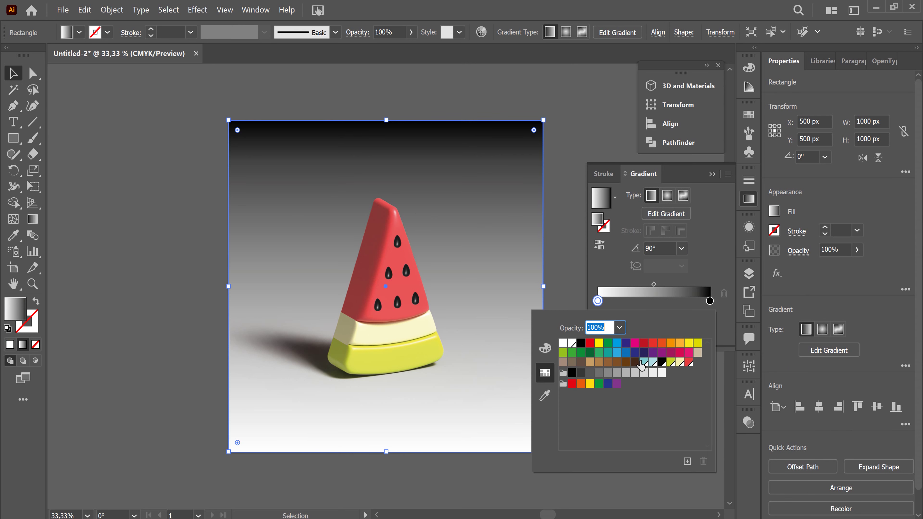
click(653, 362)
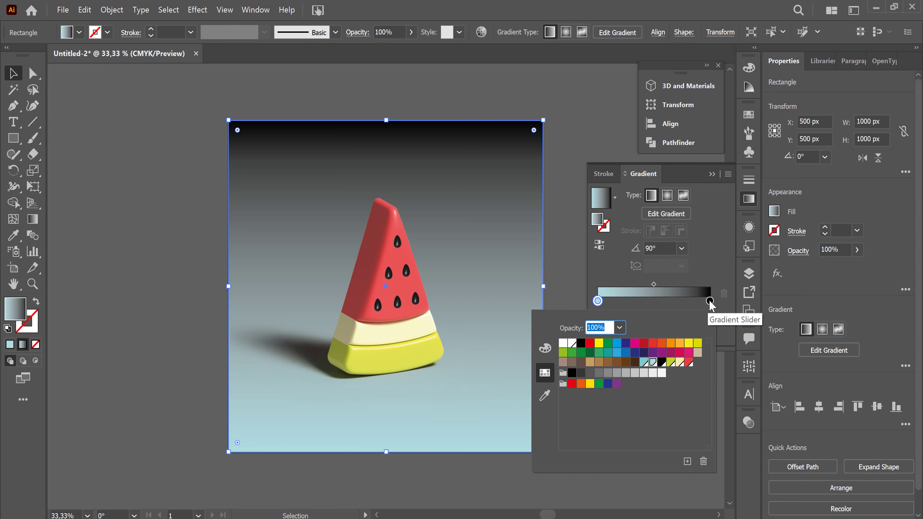
click(644, 363)
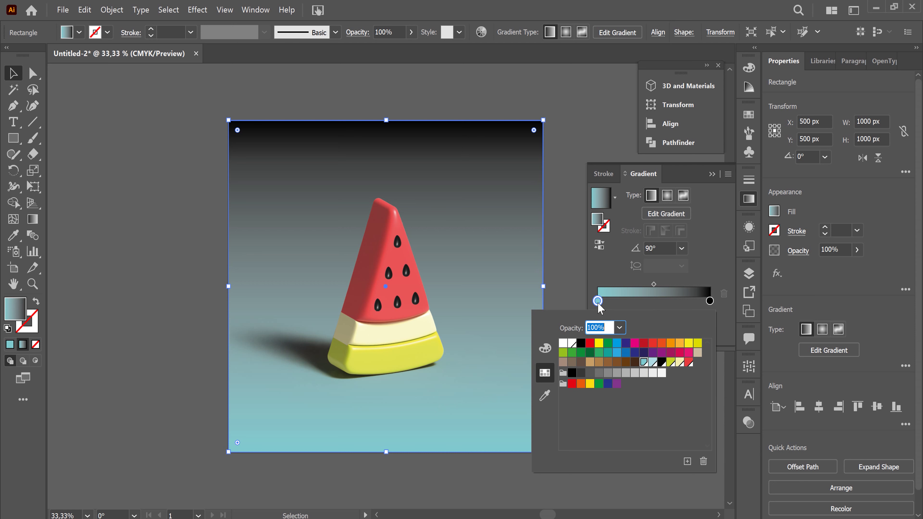
click(652, 362)
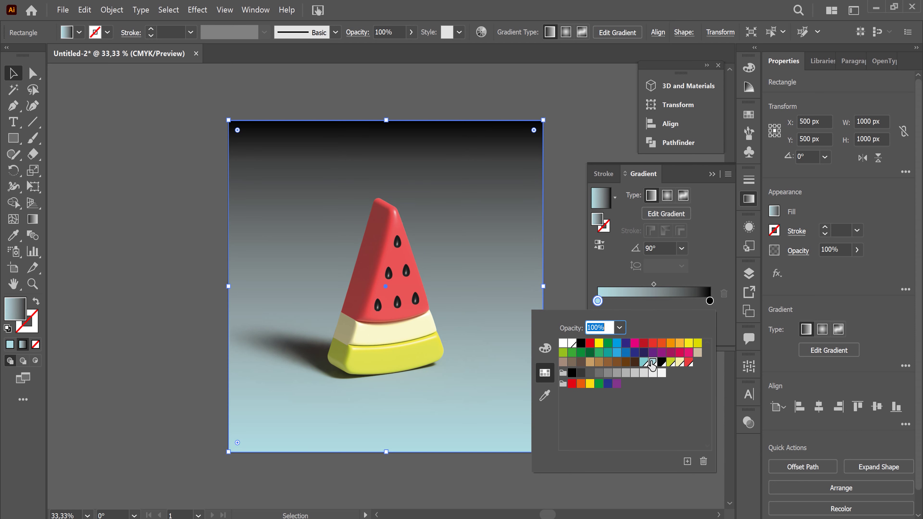
Change the gradient's black end stop to light blue
click(711, 308)
click(710, 301)
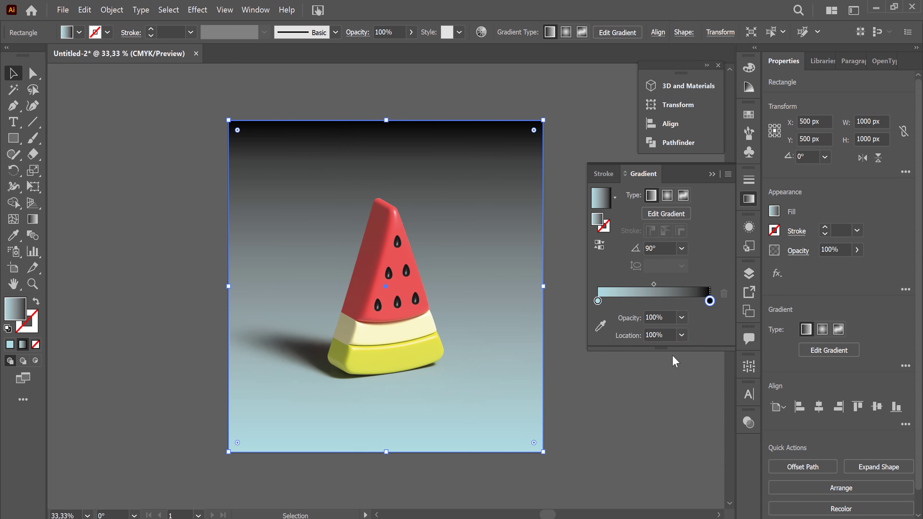
double_click(710, 301)
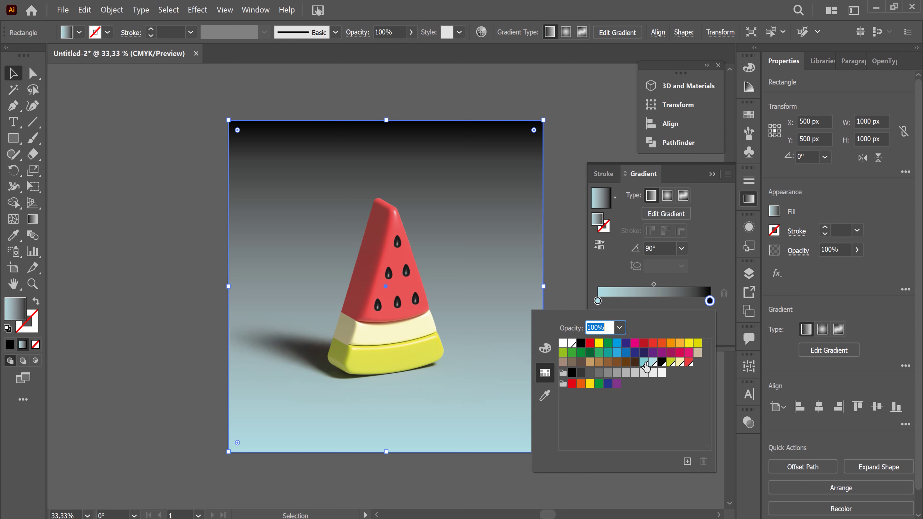
click(644, 362)
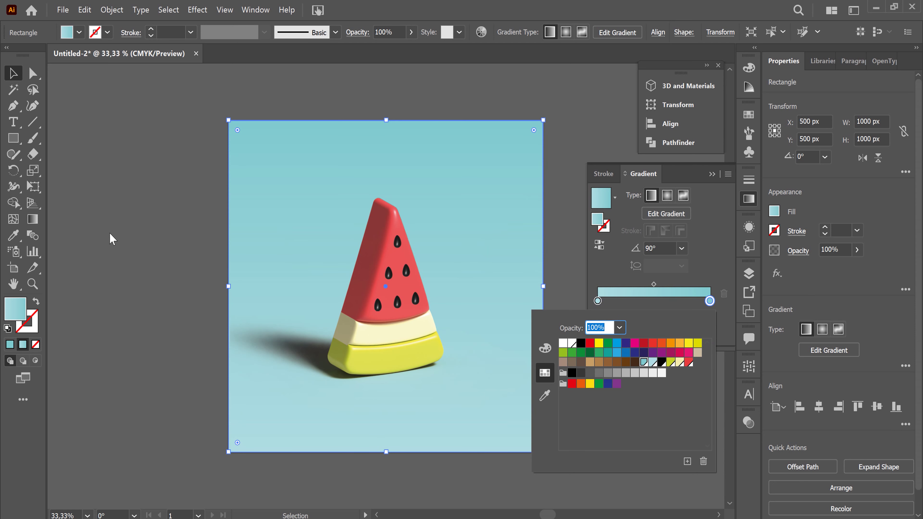
click(33, 220)
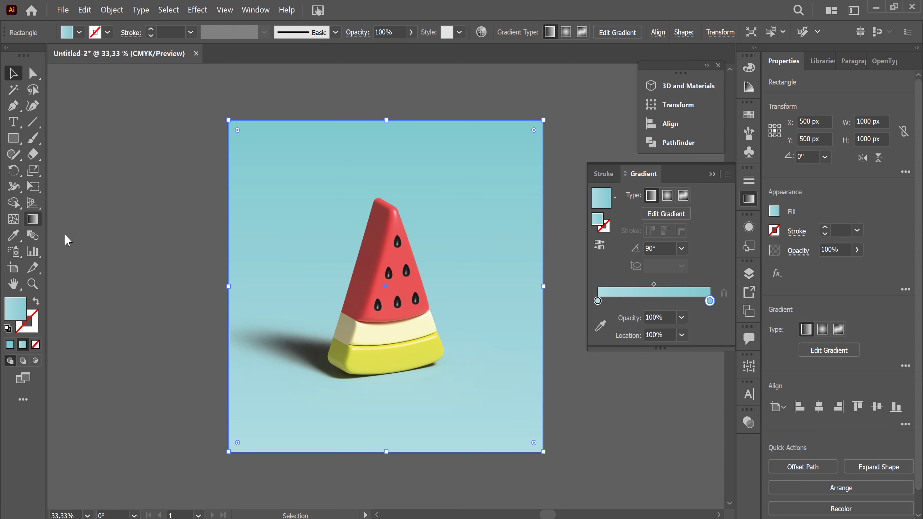
Drag the gradient line lower down the background square
click(32, 220)
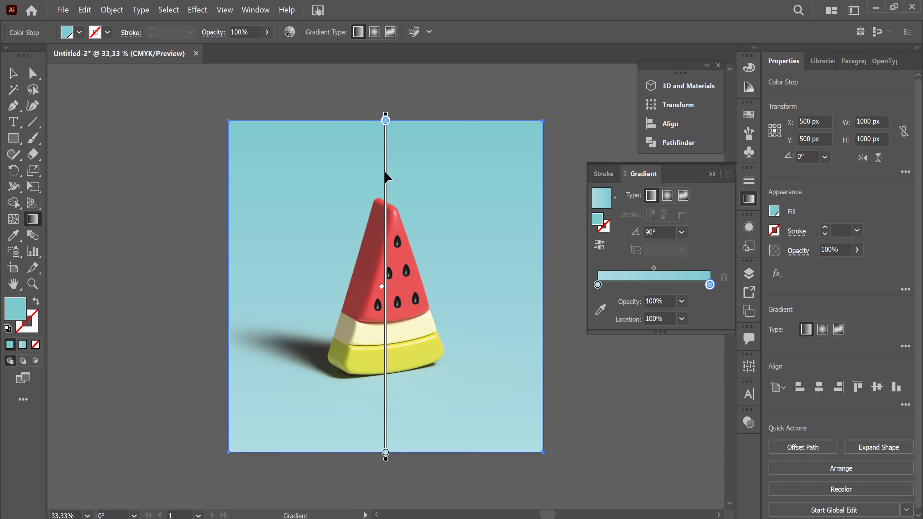
drag(387, 179, 388, 291)
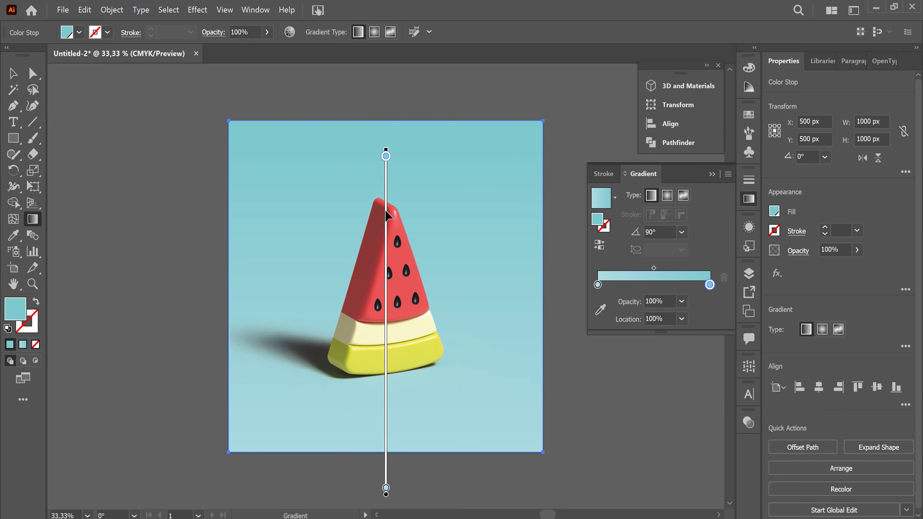
drag(388, 291, 390, 297)
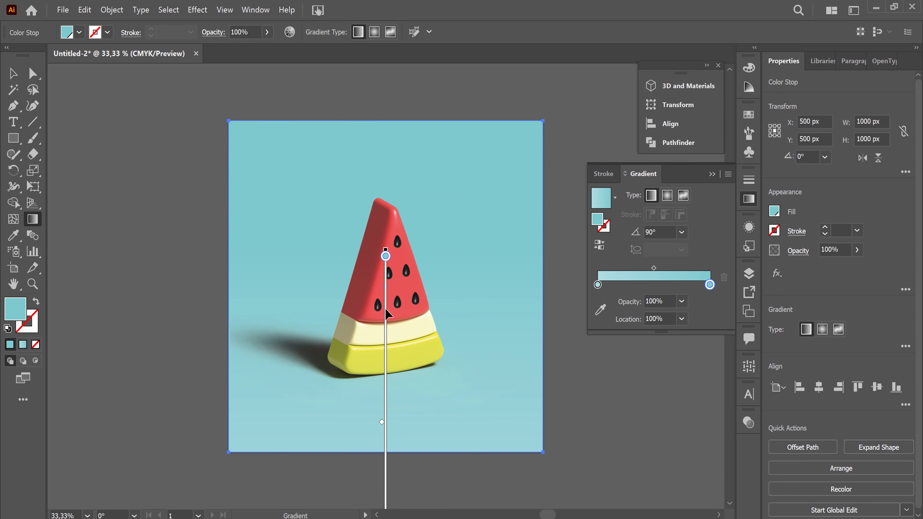
drag(388, 307, 388, 344)
Reposition the gradient stops, the end stop near 67%, then deselect the square
drag(598, 285, 633, 285)
drag(710, 285, 677, 285)
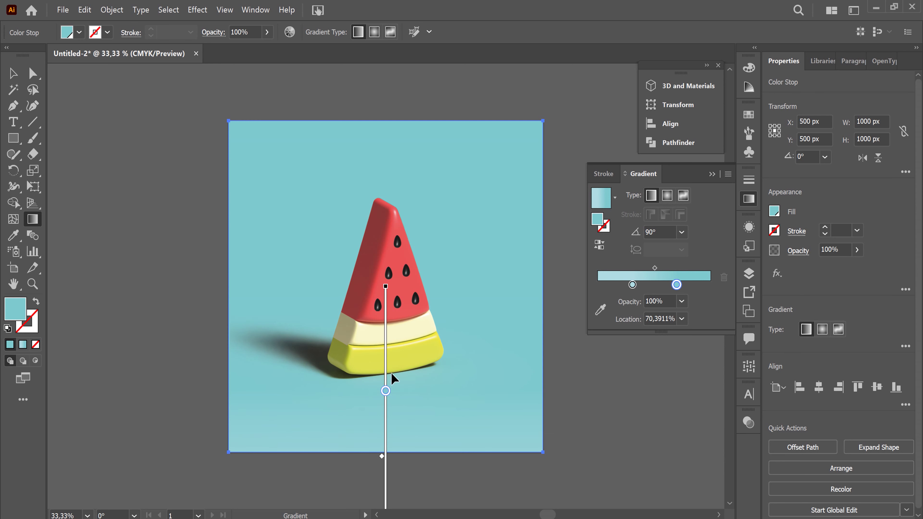
drag(386, 378, 386, 303)
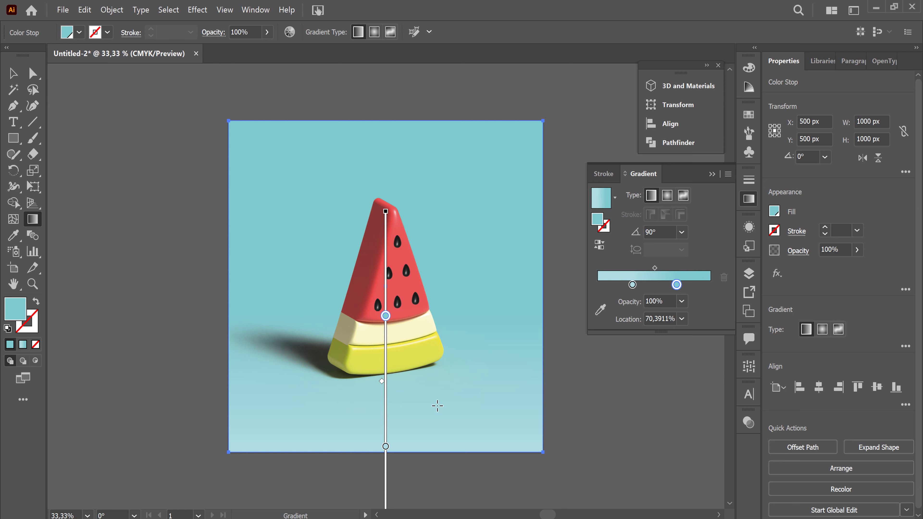
drag(677, 285, 674, 286)
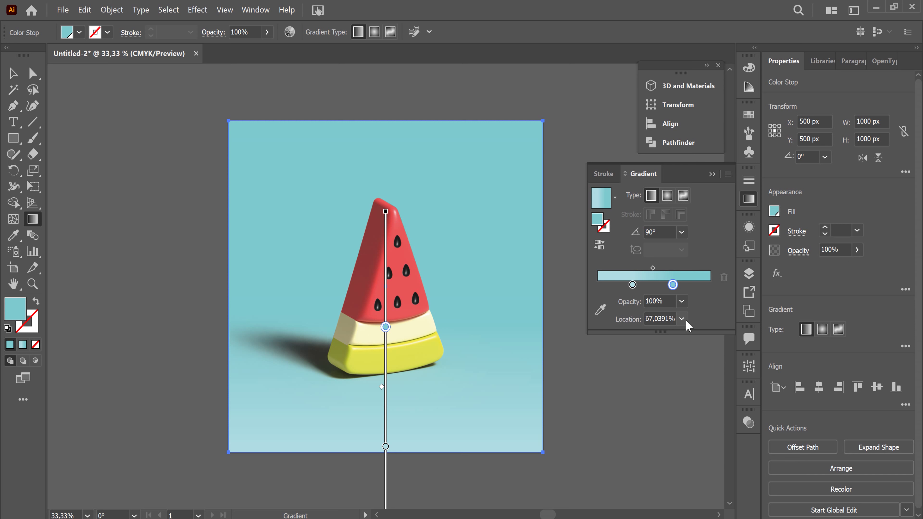
click(20, 78)
click(592, 421)
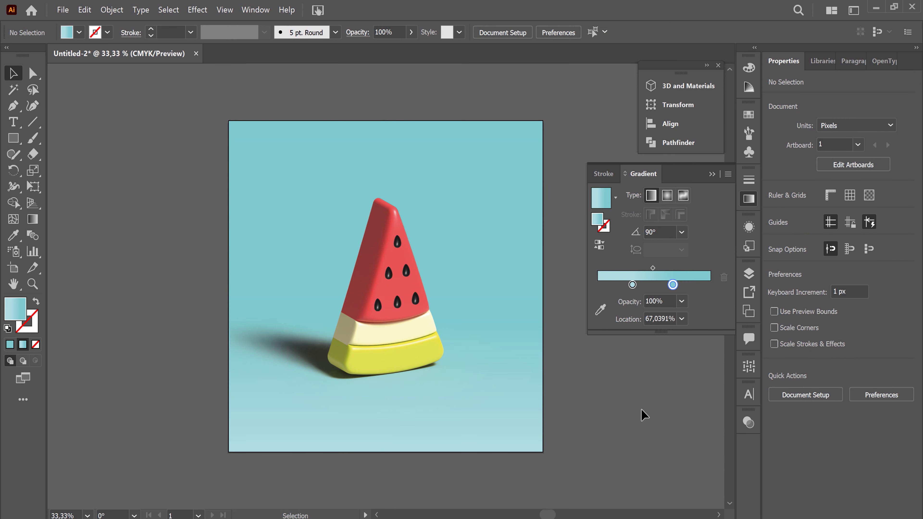
Draw a small white-filled circle in the upper right of the sky
click(713, 175)
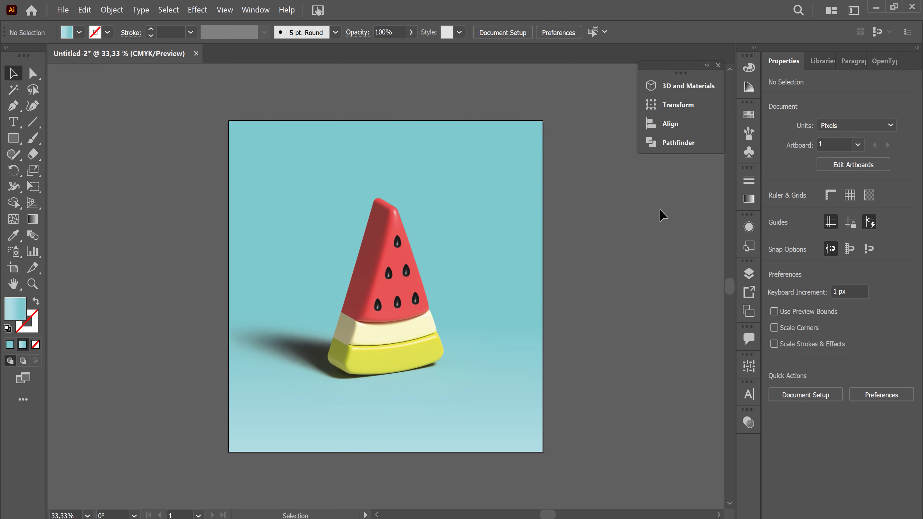
drag(14, 140, 46, 176)
click(46, 171)
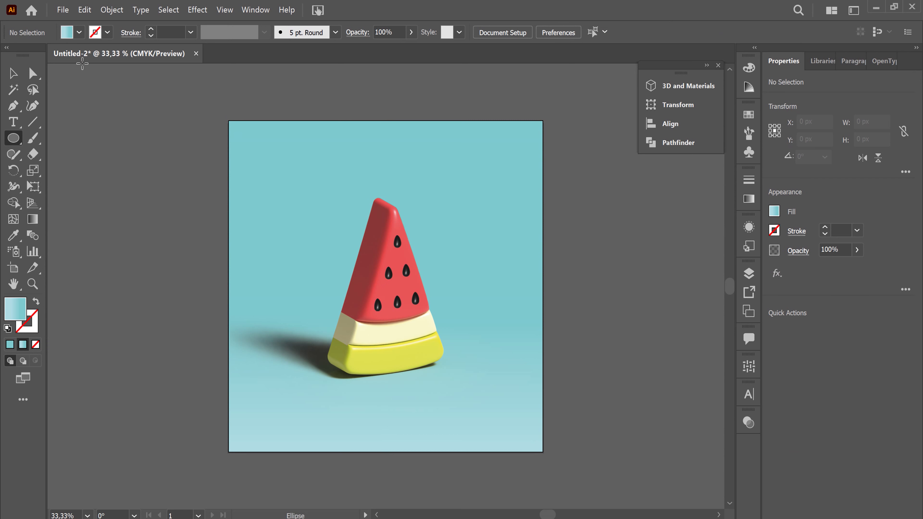
click(80, 32)
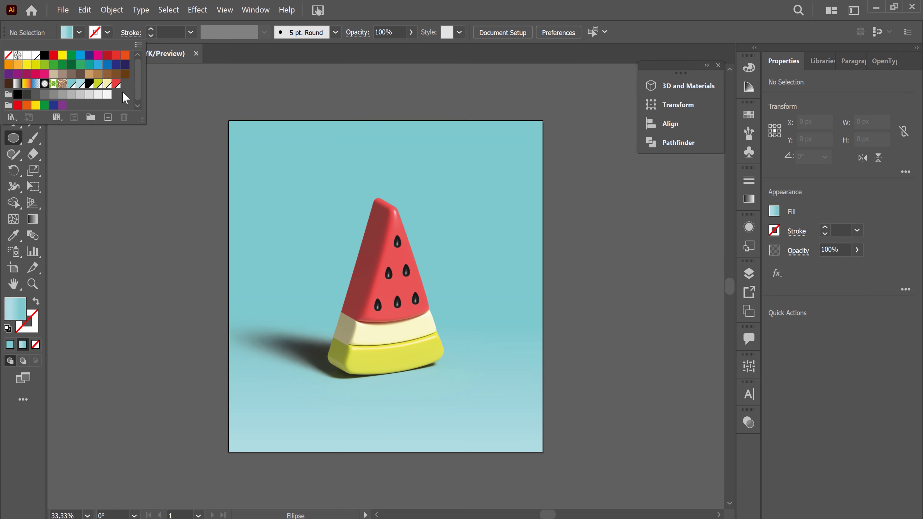
click(36, 55)
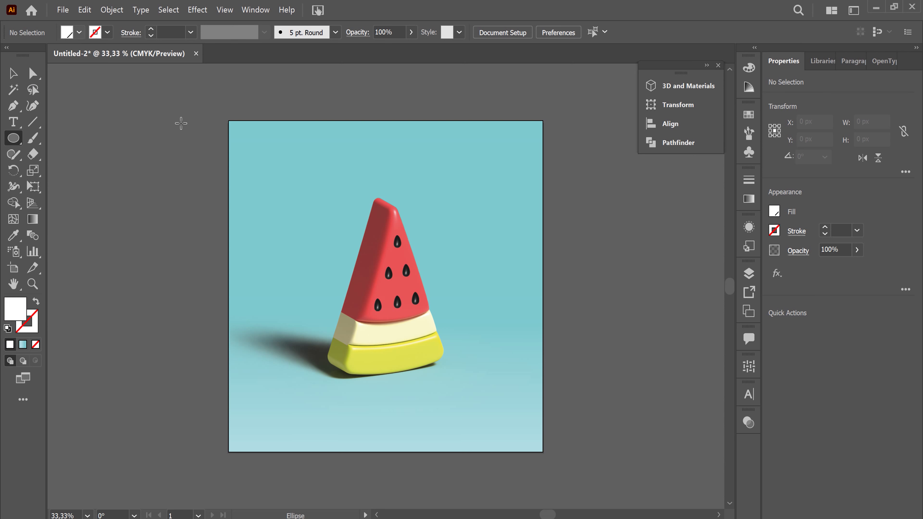
key(ctrl+plus)
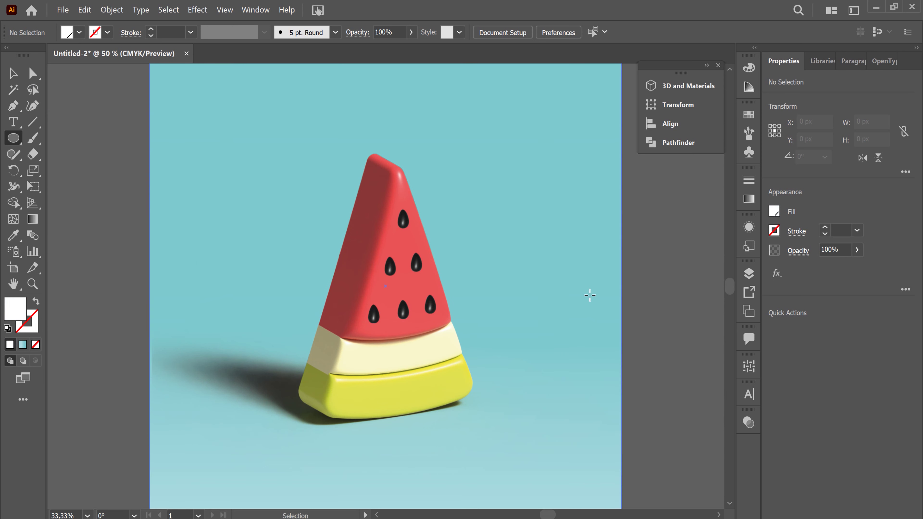
drag(490, 152, 534, 198)
Duplicate the circle to its right and left so three circles overlap
key(v)
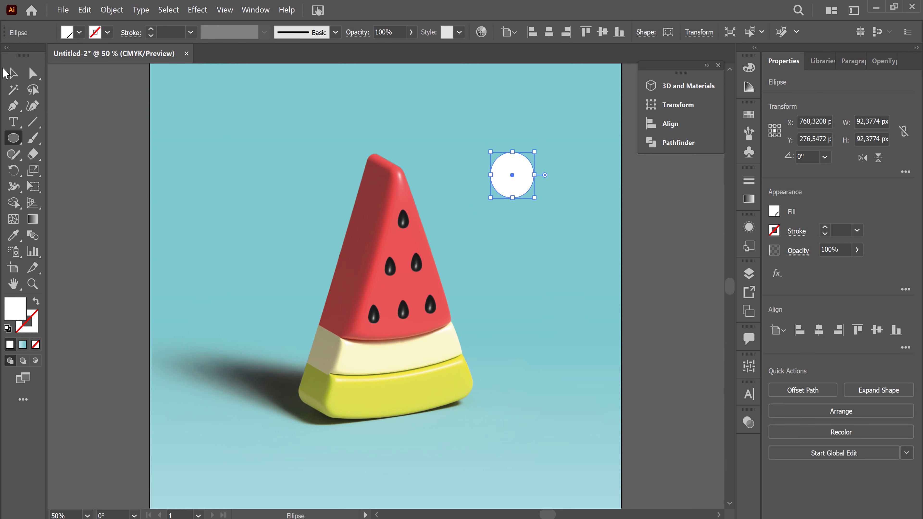
drag(518, 180, 564, 199)
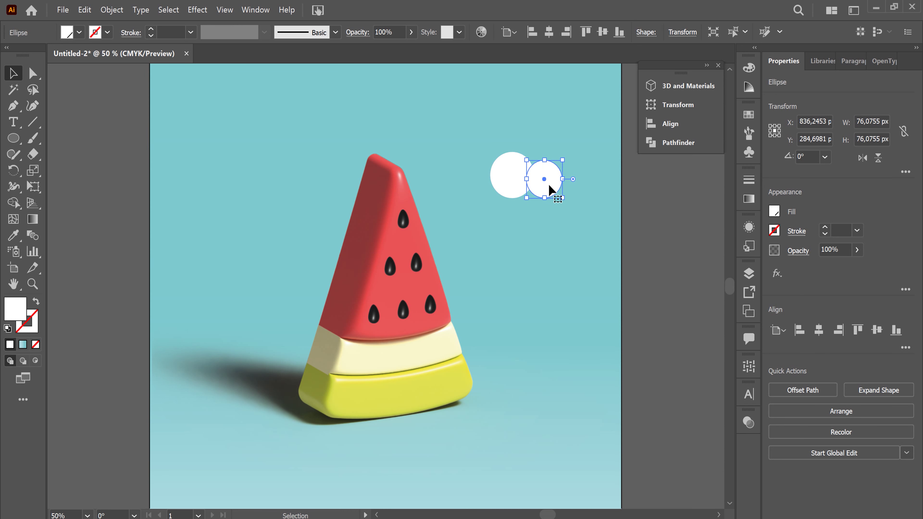
drag(548, 191, 489, 193)
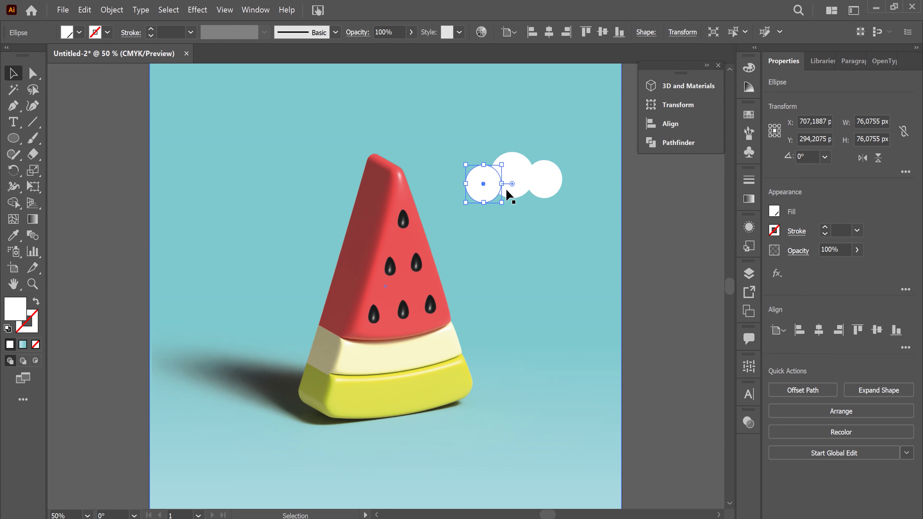
click(670, 220)
mouse_move(486, 189)
mouse_down()
mouse_move(501, 168)
mouse_move(490, 189)
mouse_up()
click(645, 214)
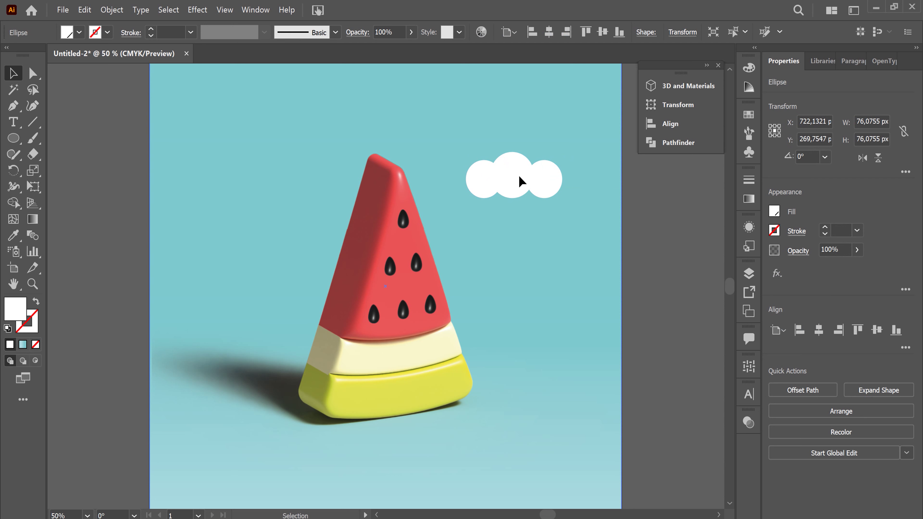
Raise the middle circle above the others and select all three circles
click(519, 173)
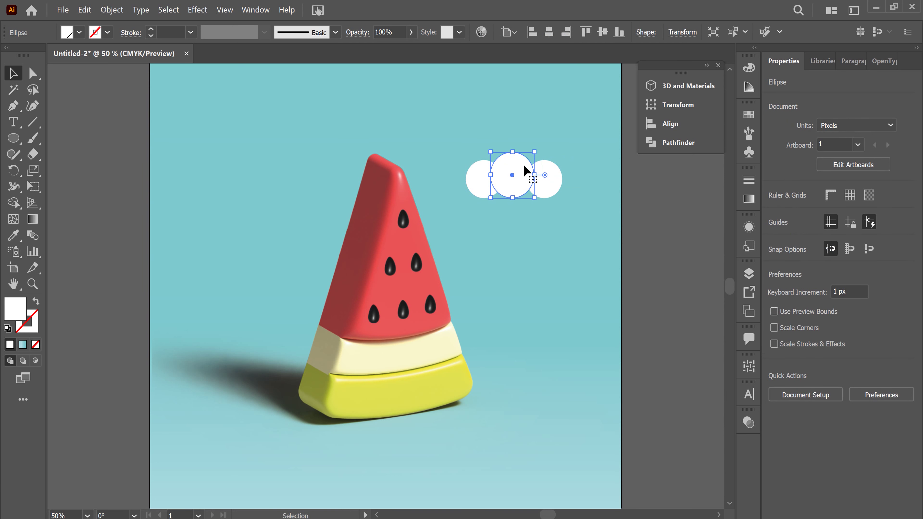
drag(524, 174, 527, 173)
click(578, 198)
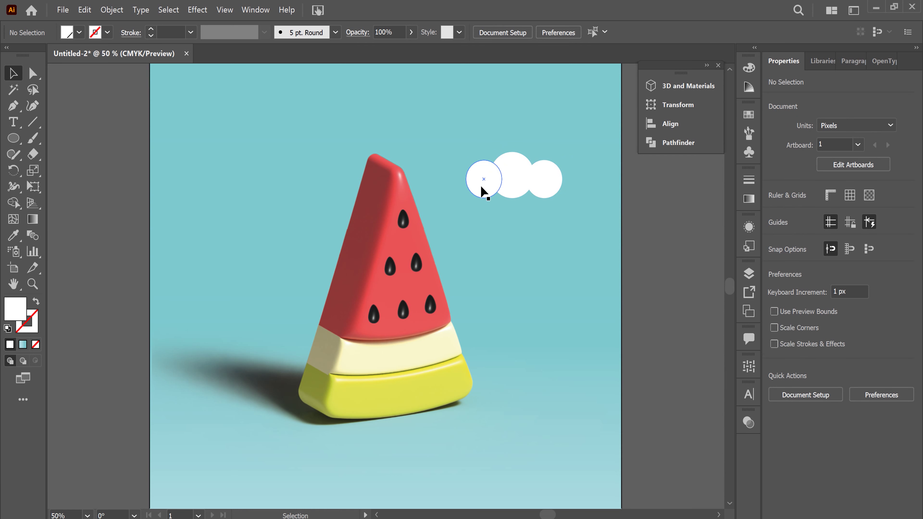
click(522, 187)
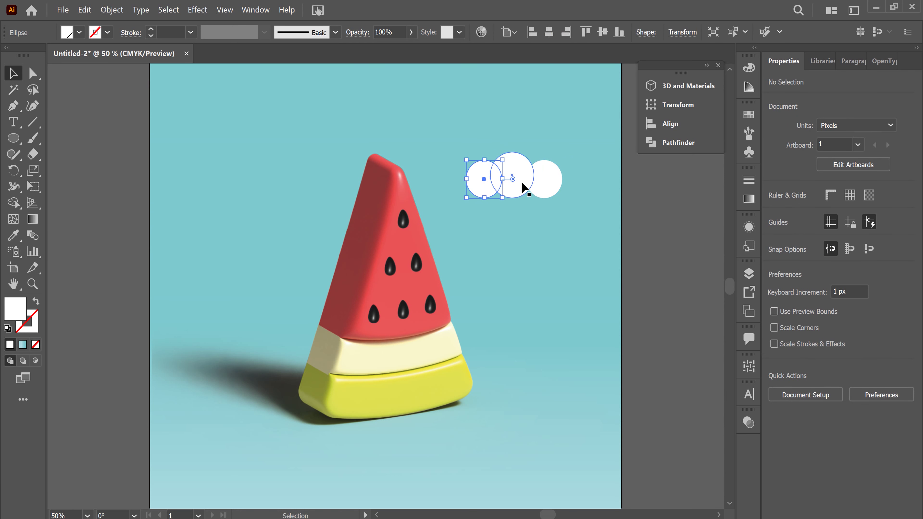
key(ctrl+a)
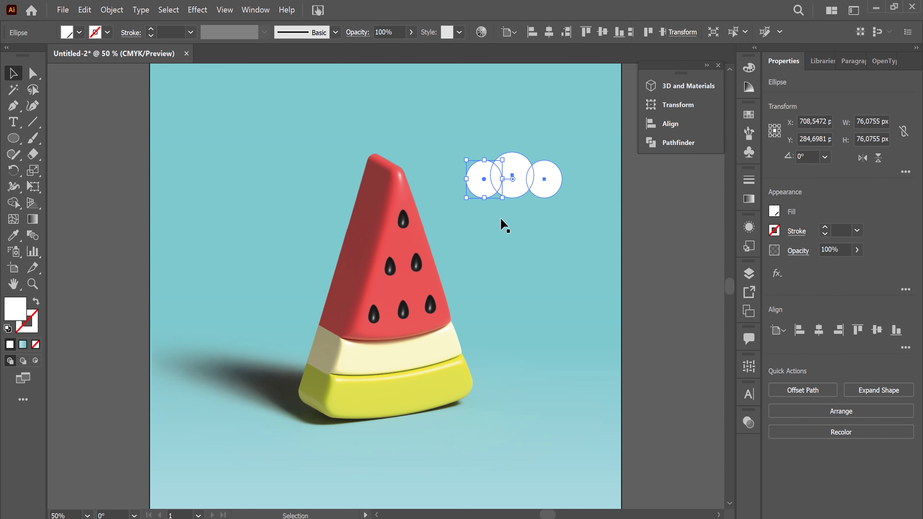
click(12, 143)
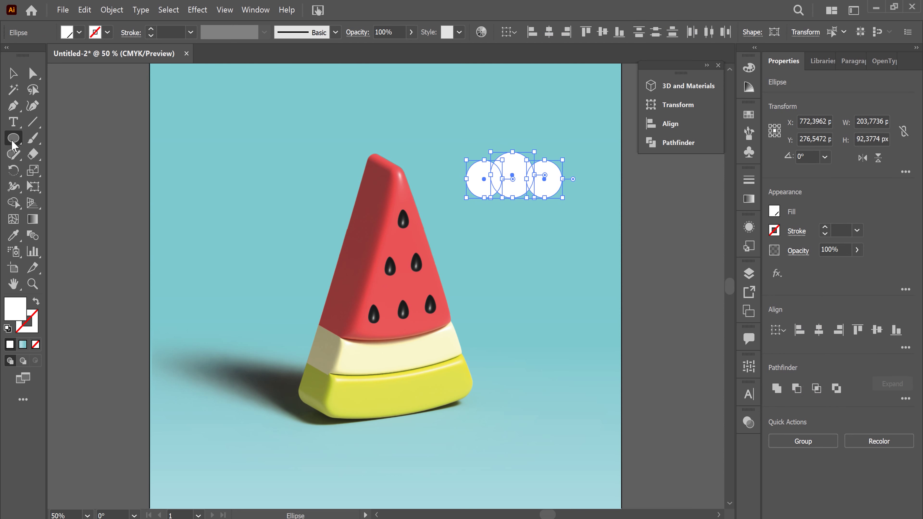
Group the three cloud circles into one object
key(m)
click(654, 186)
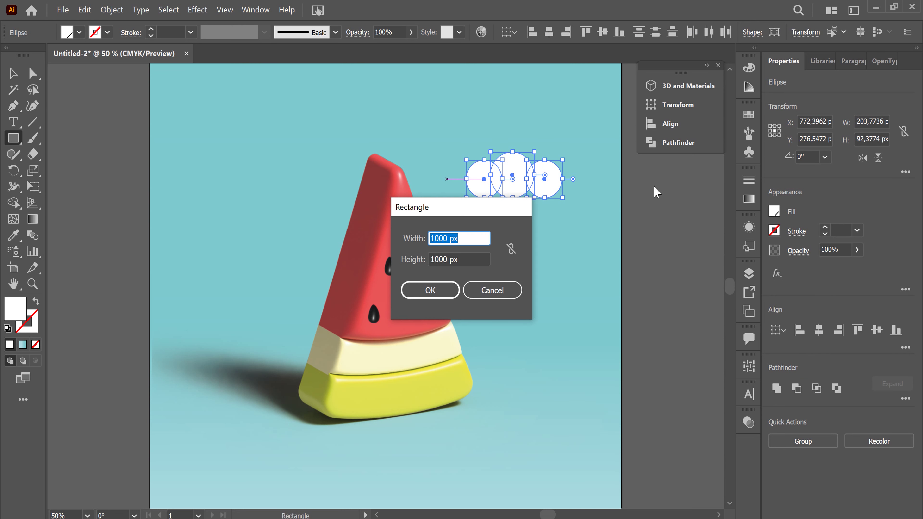
key(Escape)
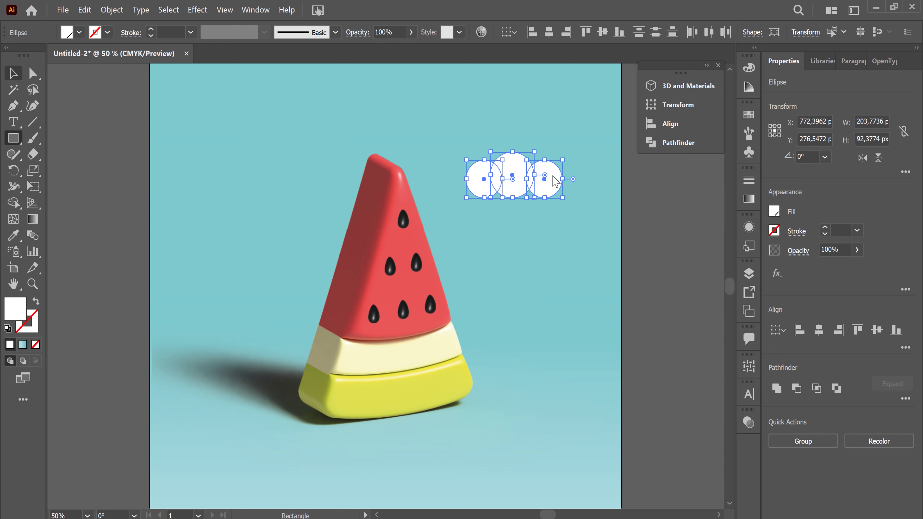
key(v)
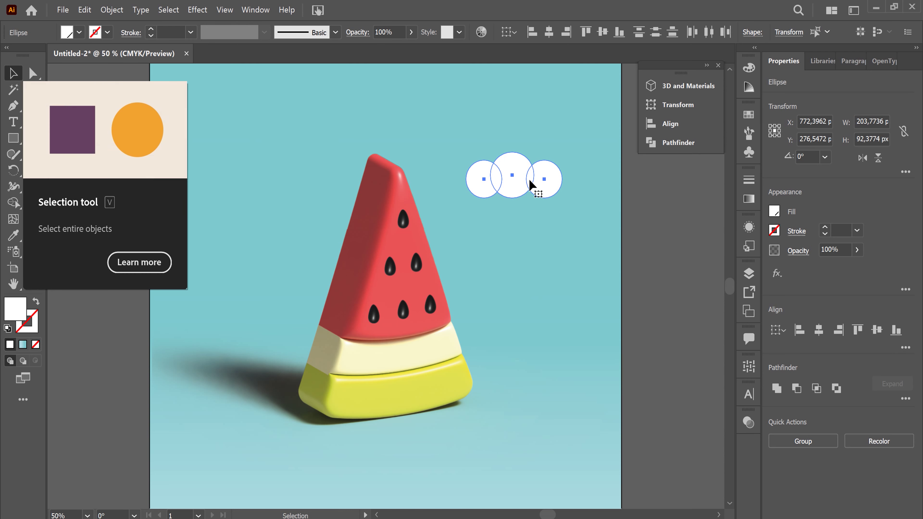
click(521, 186)
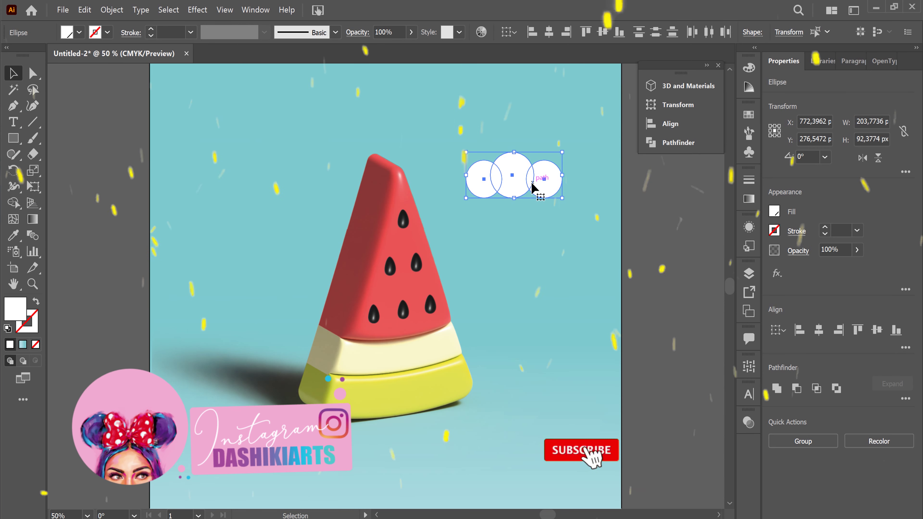
right_click(520, 186)
click(538, 245)
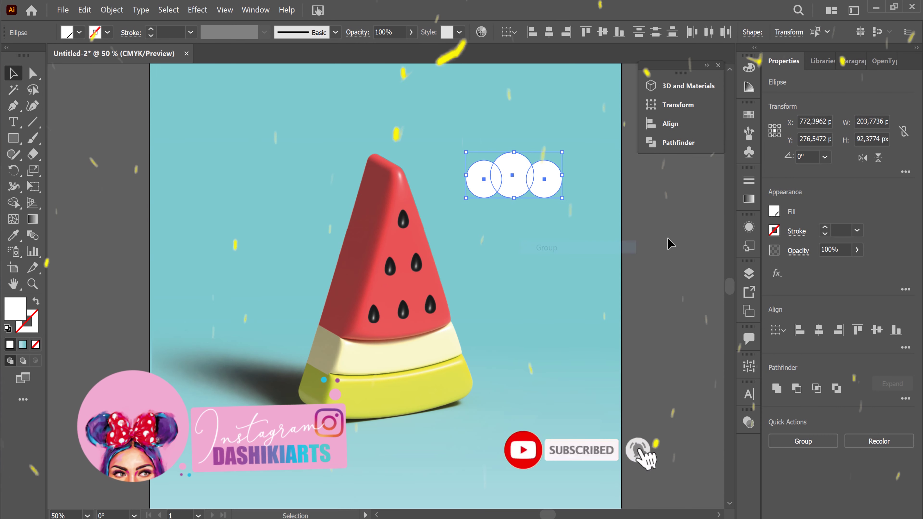
Draw a white rectangle covering the cloud's lower half
click(16, 140)
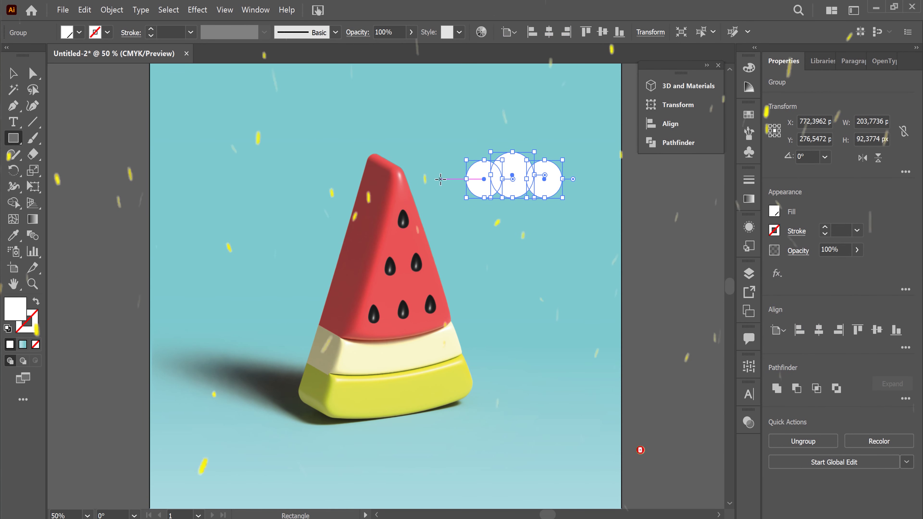
drag(441, 179, 578, 220)
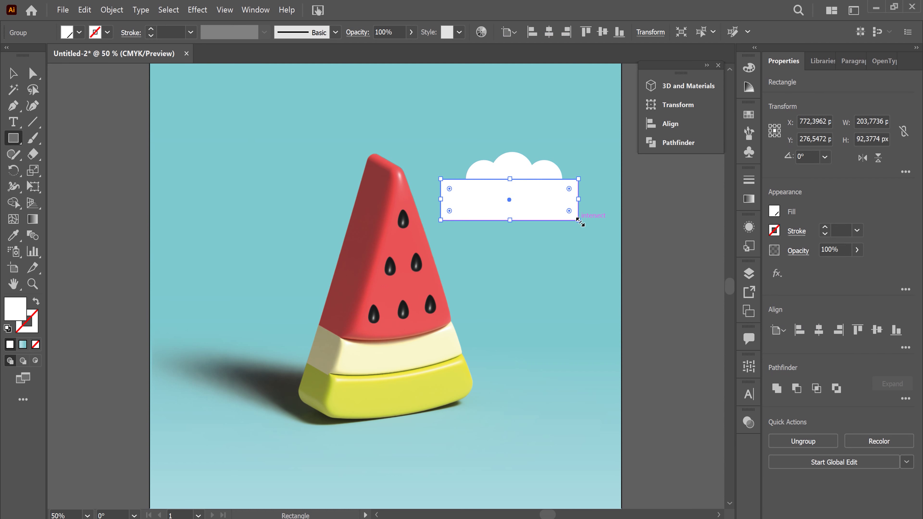
click(13, 73)
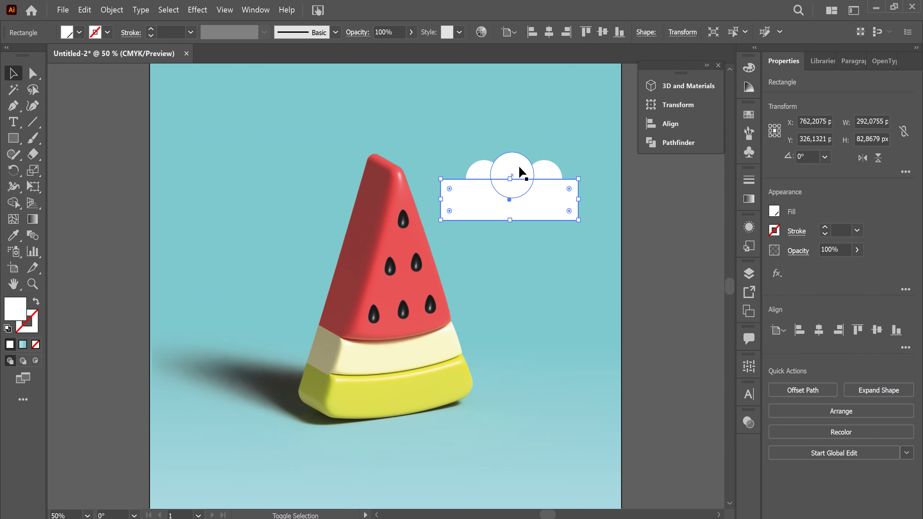
shift+click(488, 174)
click(798, 392)
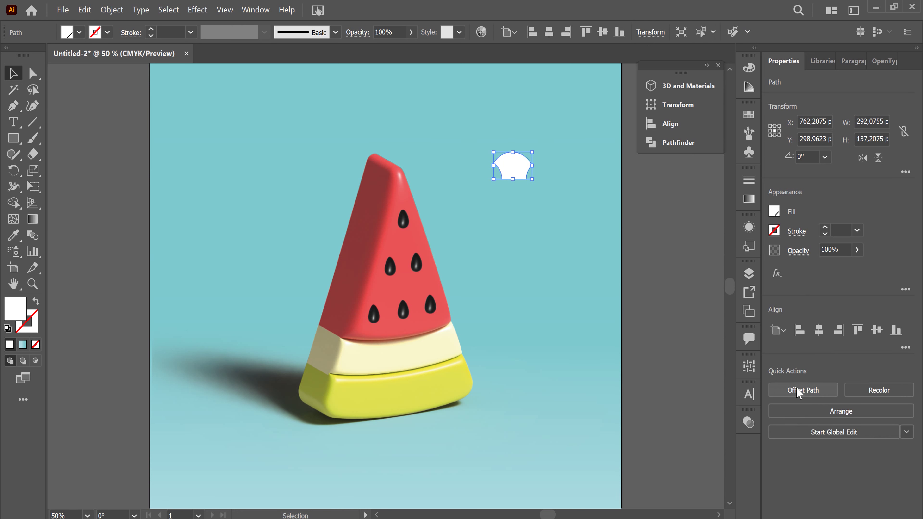
key(ctrl+z)
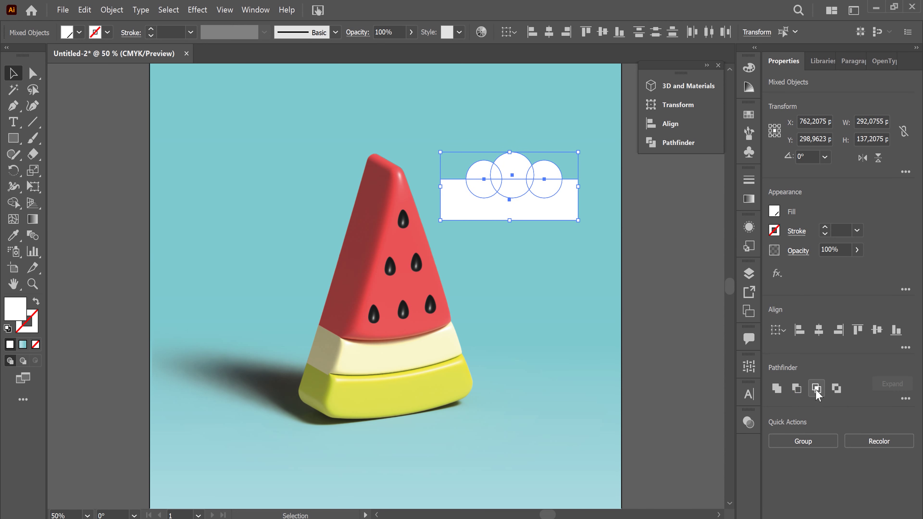
click(906, 399)
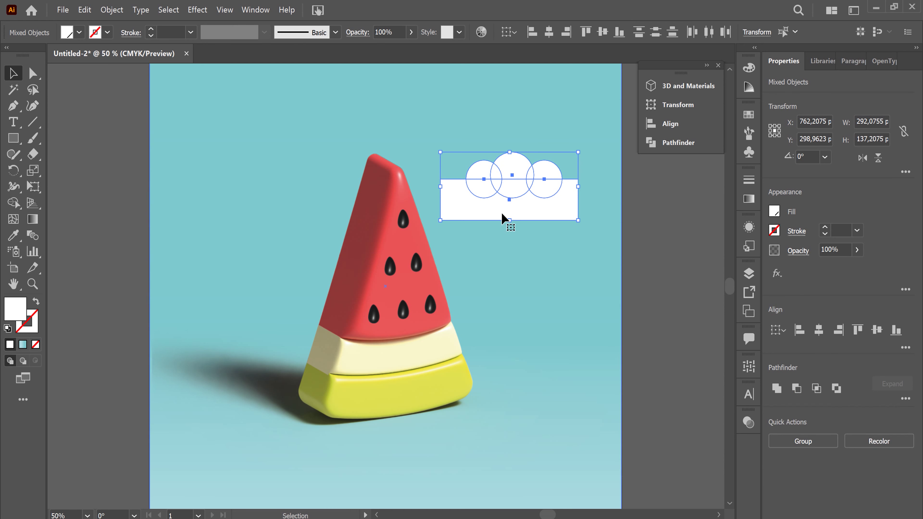
click(687, 238)
Select the rectangle and cloud and apply Minus Front to flatten the cloud's bottom
click(505, 172)
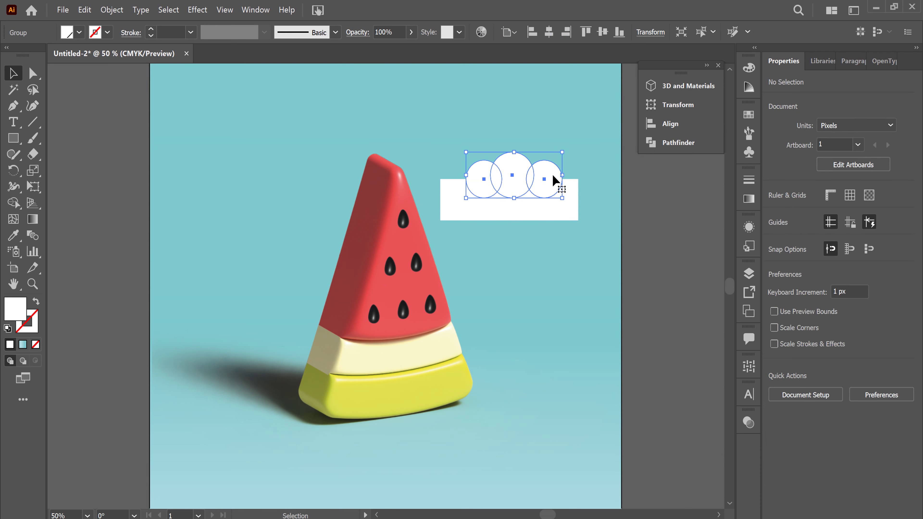
click(667, 242)
click(517, 184)
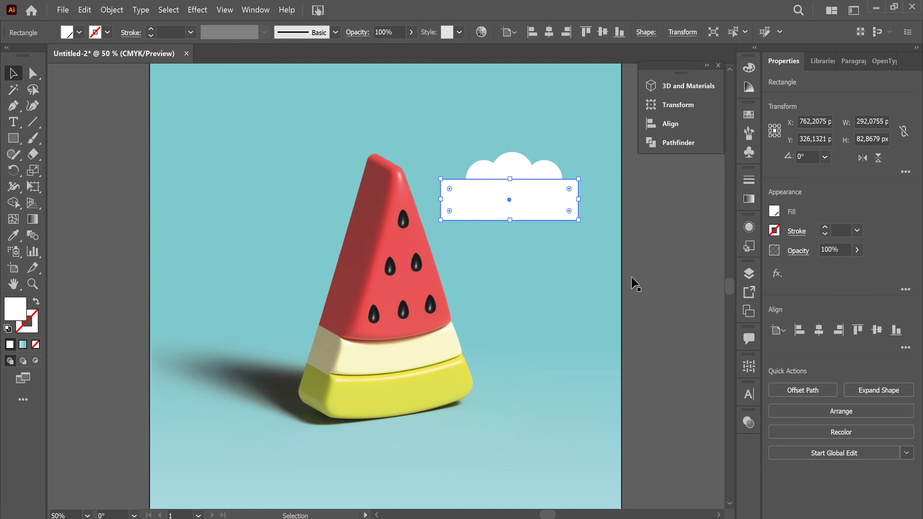
shift+click(512, 165)
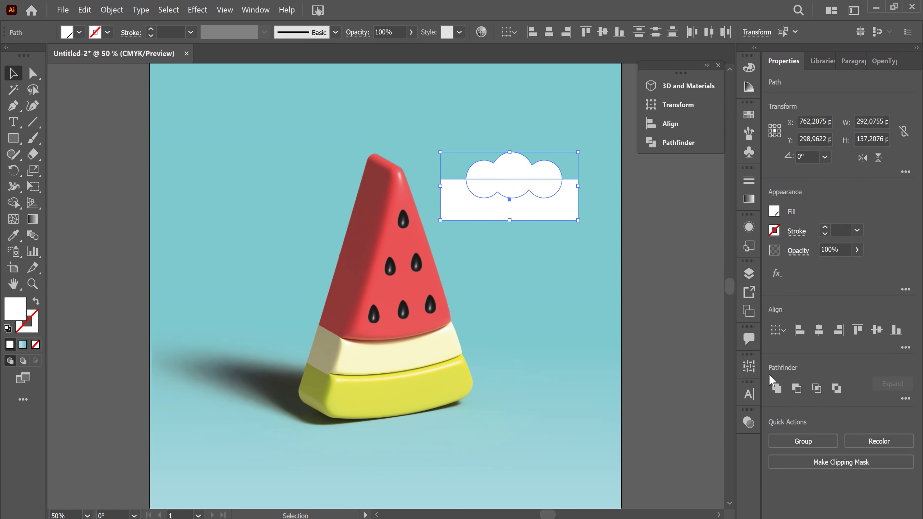
click(797, 389)
click(552, 204)
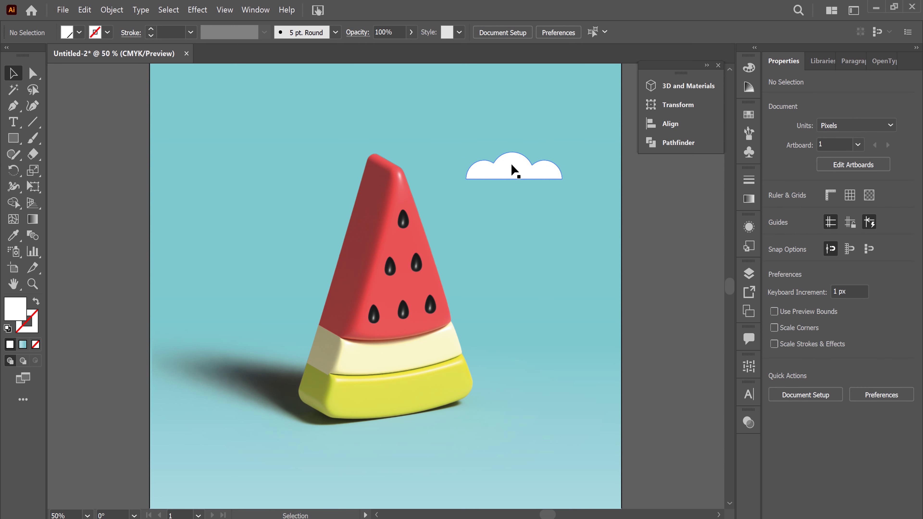
Copy the cloud to the left of the watermelon slice and nudge it into place
click(527, 178)
drag(526, 179, 541, 201)
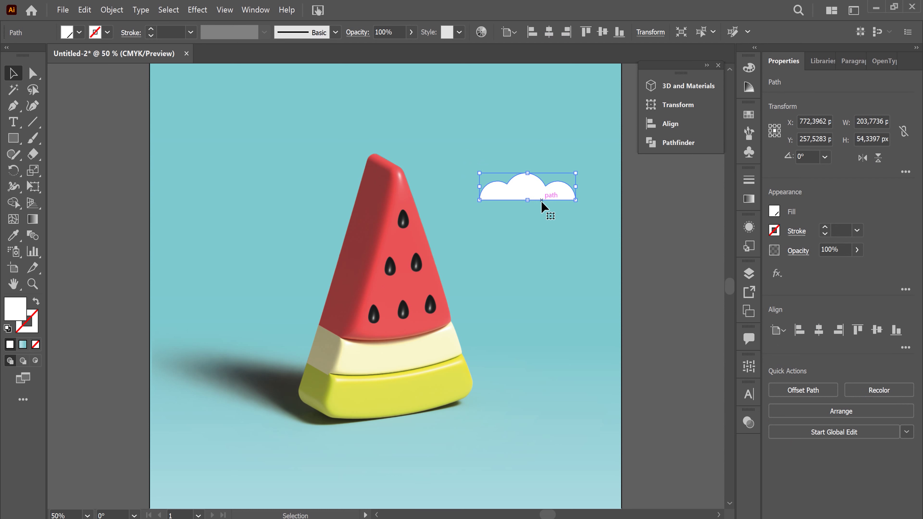
drag(529, 195, 254, 237)
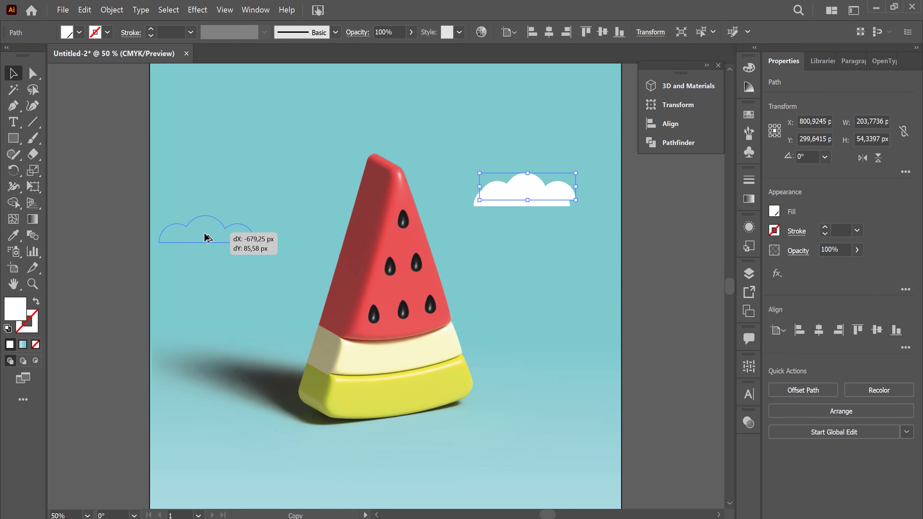
click(673, 265)
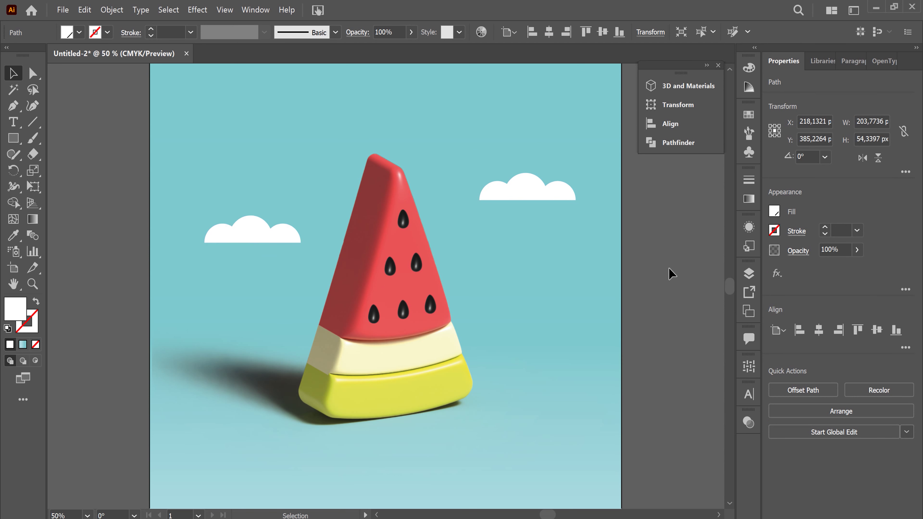
click(249, 240)
drag(248, 240, 240, 231)
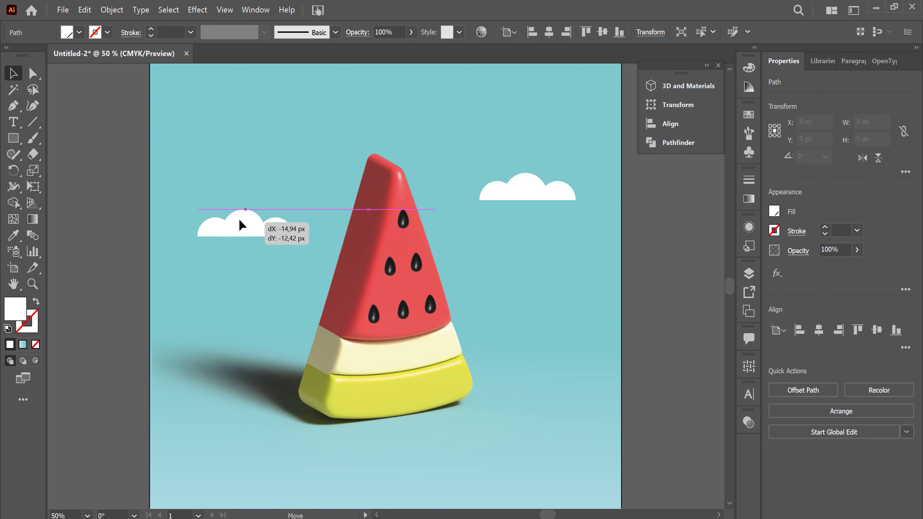
click(693, 277)
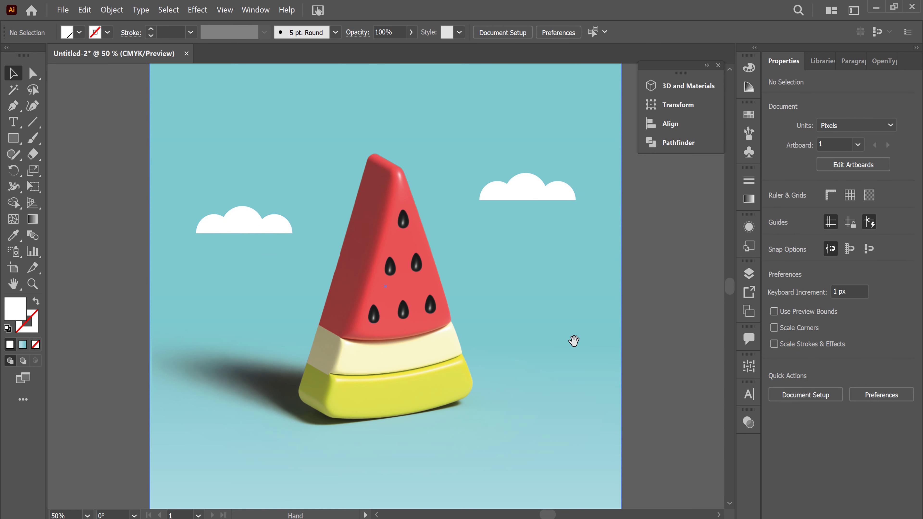
Zoom out and pan to centre the whole artboard
scroll(573, 323, down, 2)
key(ctrl+minus)
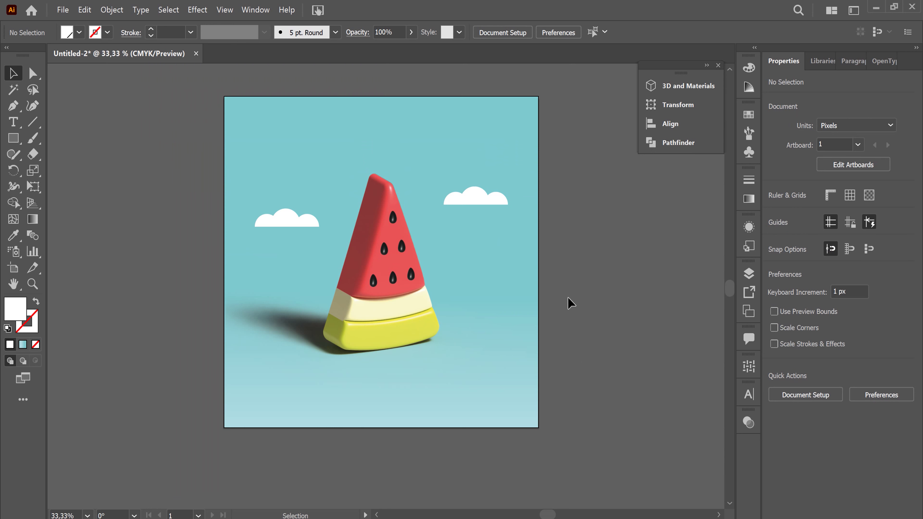
scroll(604, 311, up, 2)
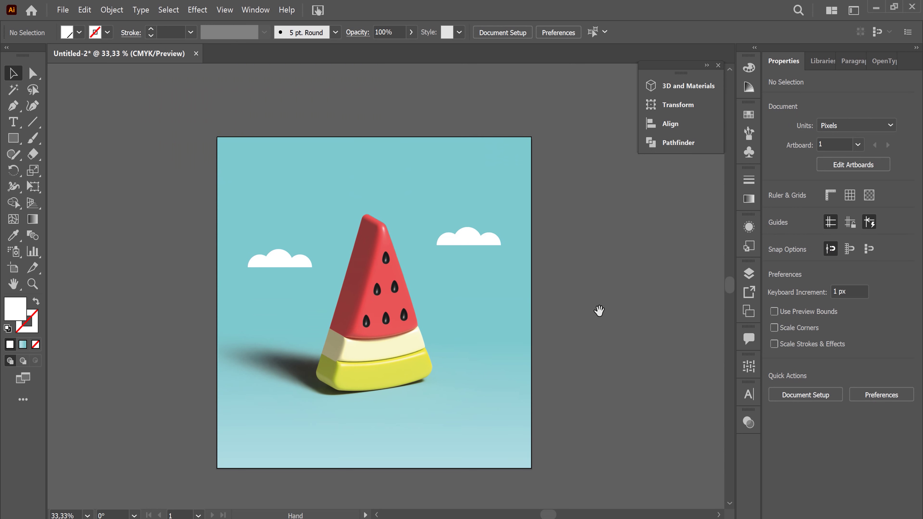
drag(580, 370, 579, 352)
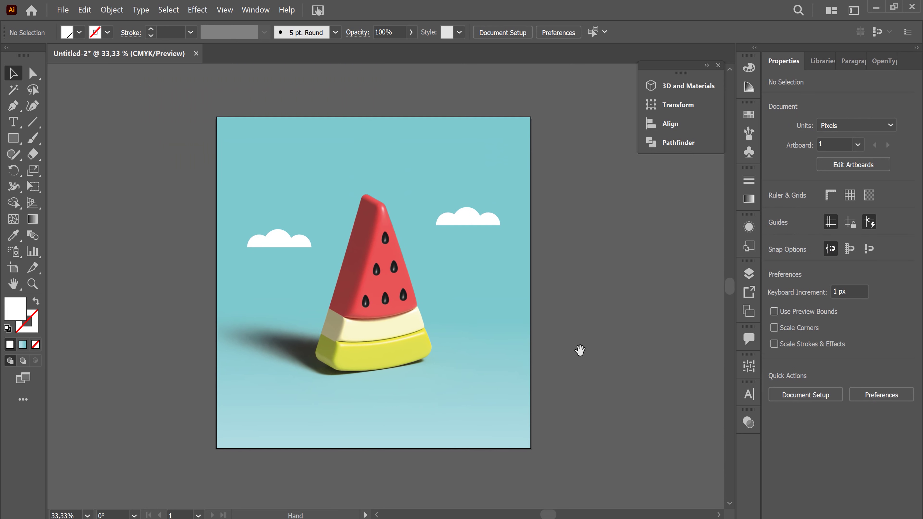